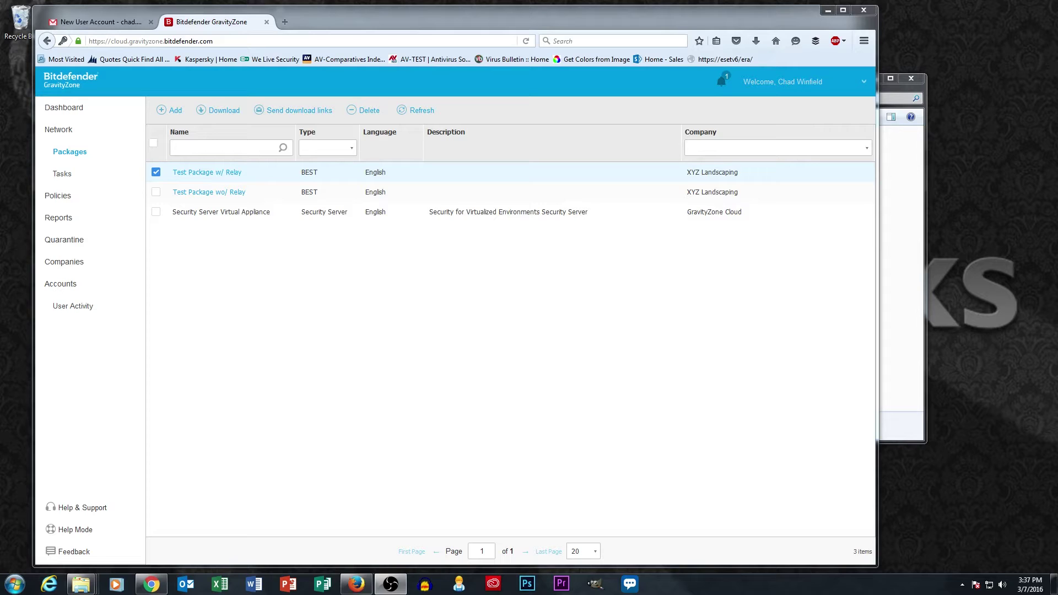
Open the Network inventory and expand Companies, XYZ Landscaping and ABC Computer in the tree.
{"action": "left_click", "coordinate": [75, 270]}
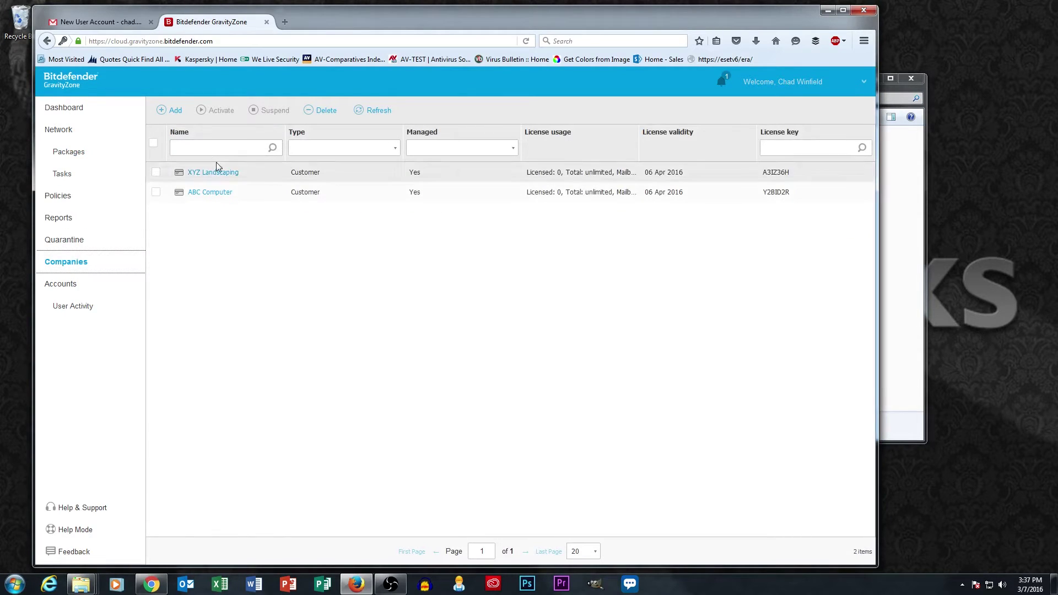
{"action": "left_click", "coordinate": [66, 132]}
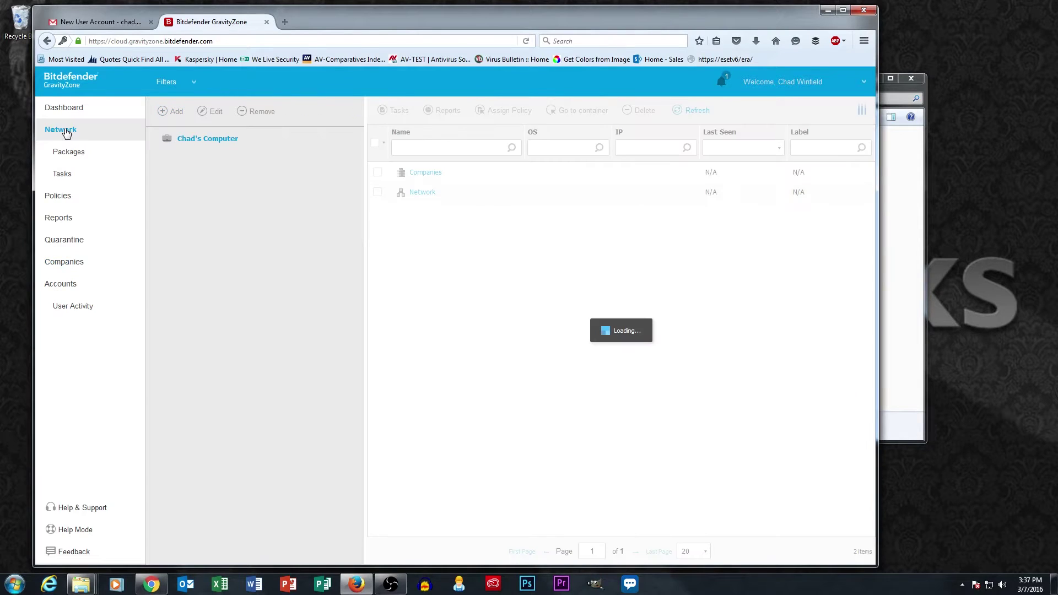
{"action": "left_click", "coordinate": [165, 162]}
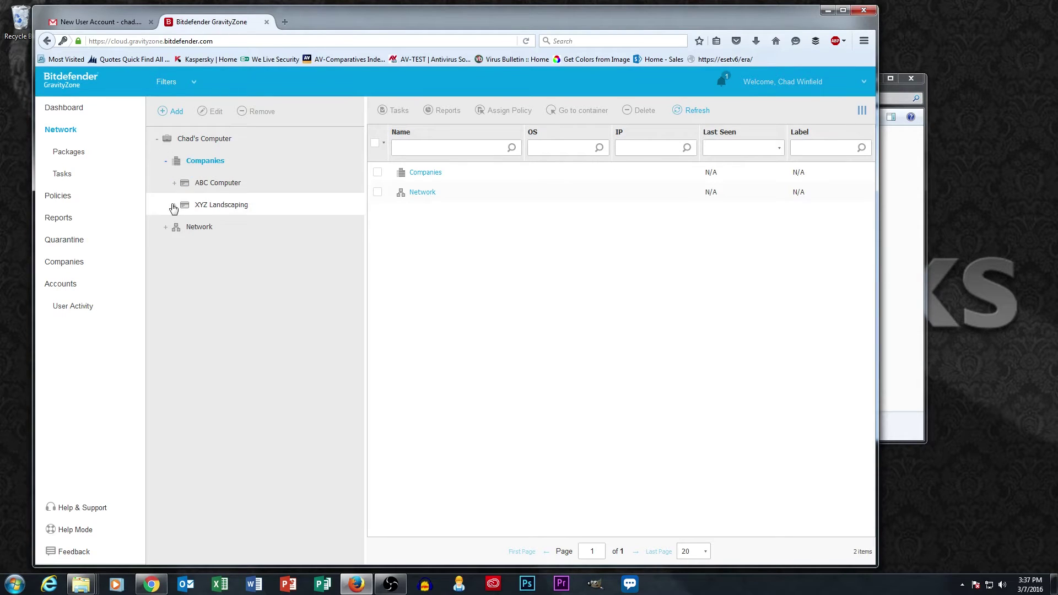
{"action": "key", "text": "Down"}
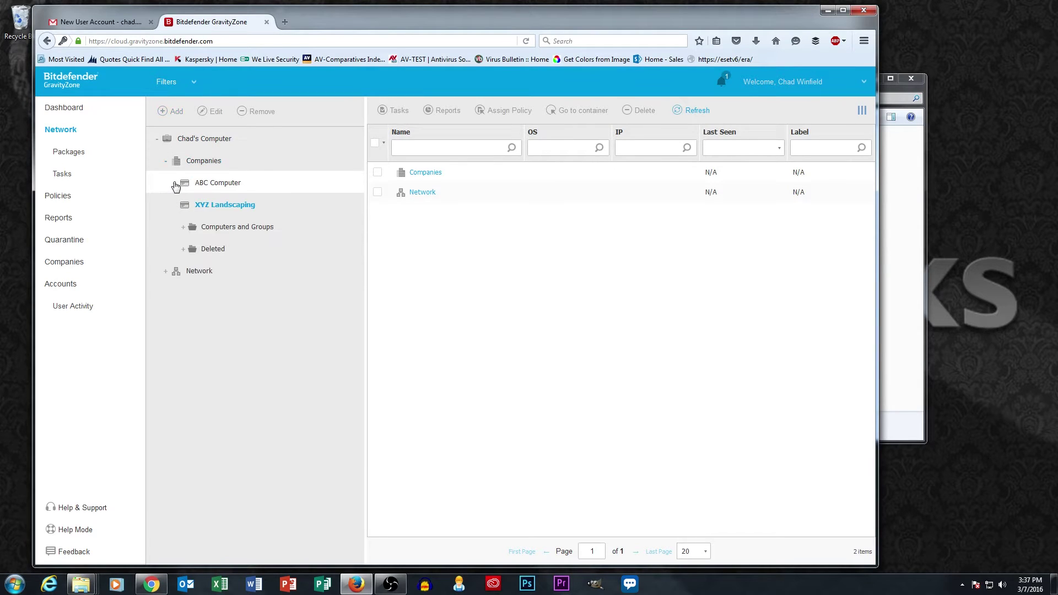
{"action": "left_click", "coordinate": [176, 186]}
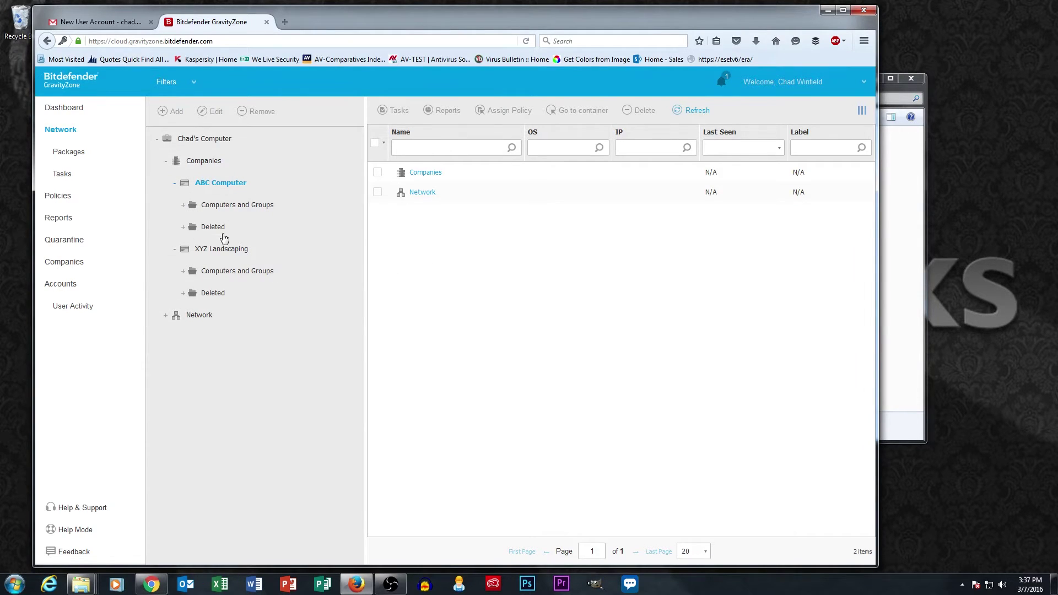
Go back to the Packages list showing the two XYZ Landscaping test packages.
{"action": "left_click", "coordinate": [63, 156]}
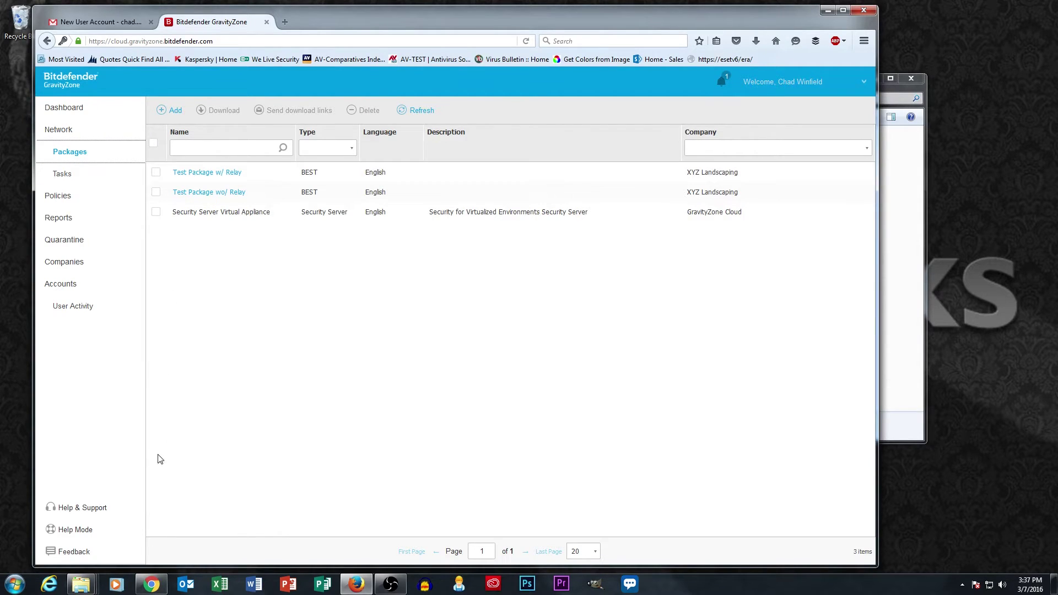
Move Explorer up to Downloads and list the download kits for the Test Package w/ Relay.
{"action": "mouse_move", "coordinate": [90, 588]}
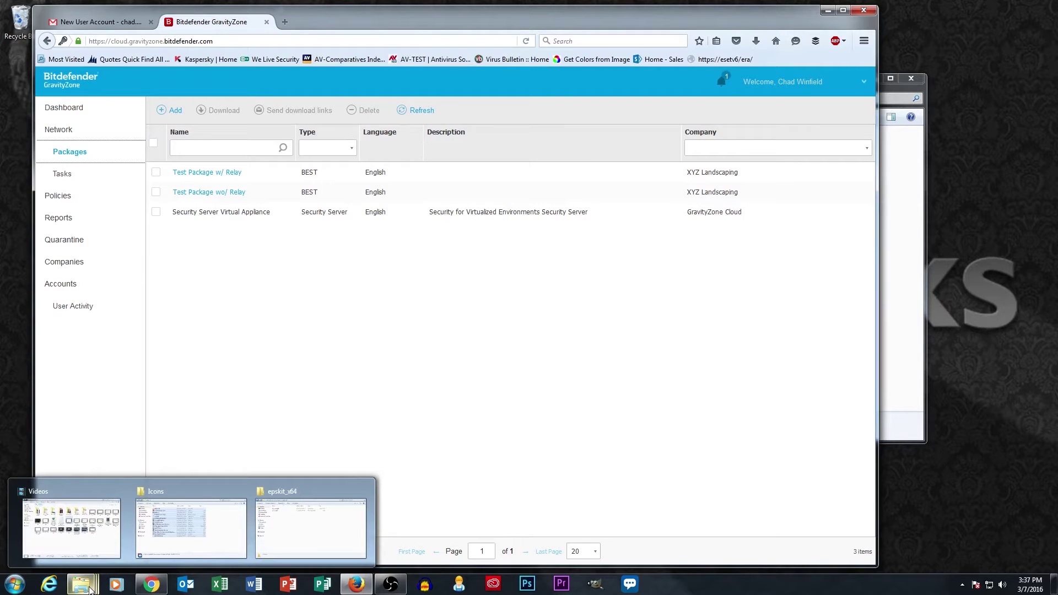
{"action": "left_click", "coordinate": [276, 509]}
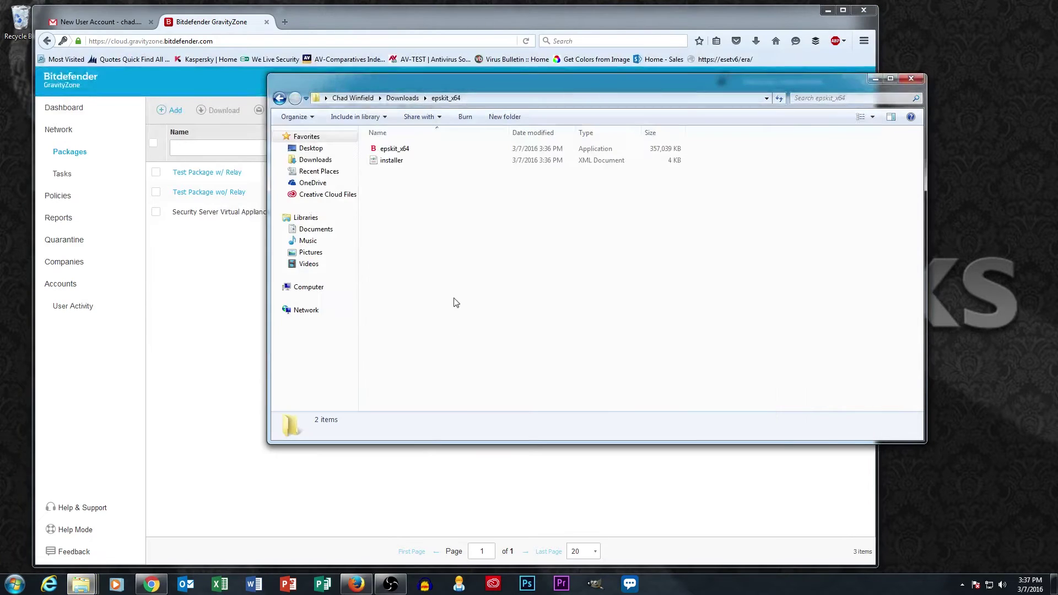
{"action": "left_click", "coordinate": [403, 98]}
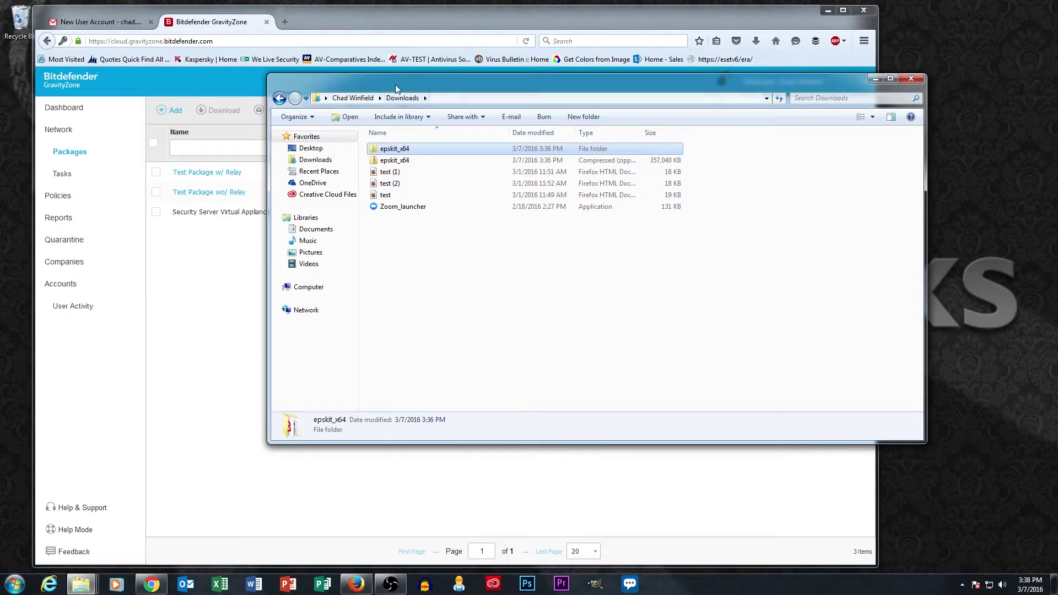
{"action": "left_click_drag", "start_coordinate": [395, 85], "coordinate": [453, 109]}
{"action": "left_click", "coordinate": [199, 287]}
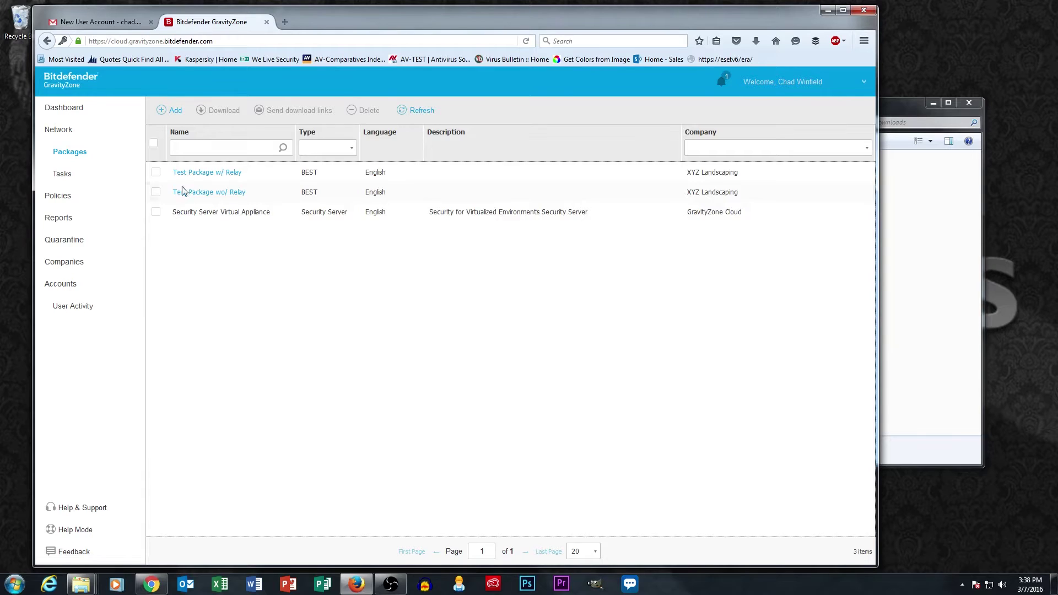
{"action": "left_click", "coordinate": [156, 172]}
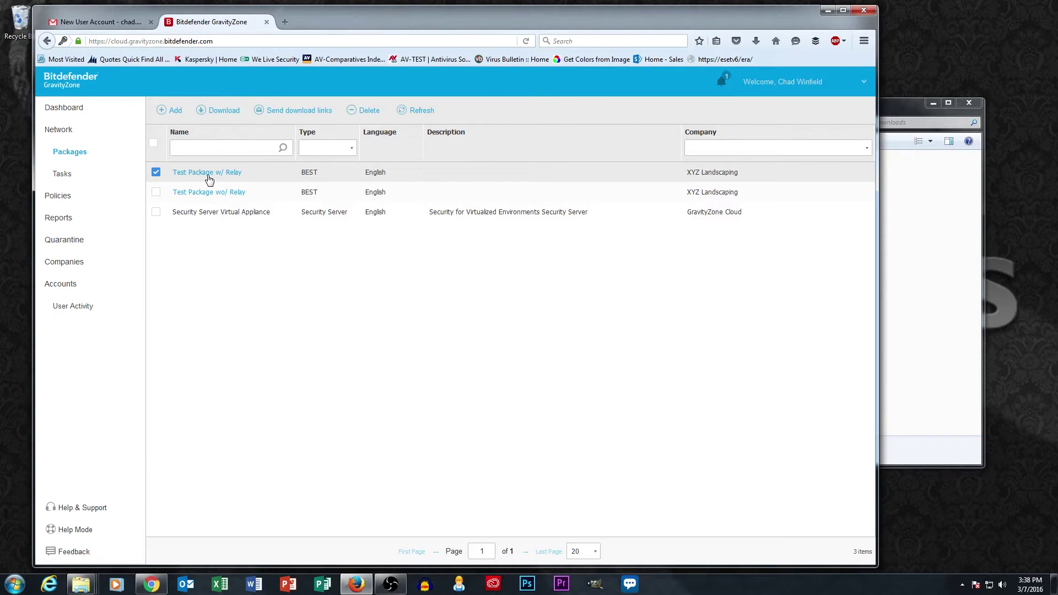
{"action": "left_click", "coordinate": [221, 113]}
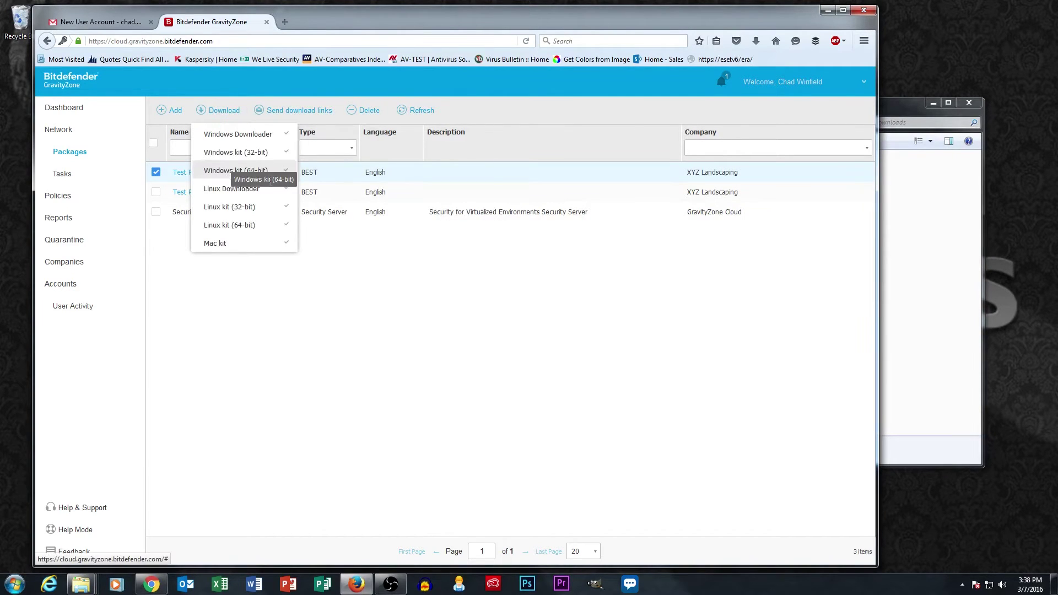
Open the extracted epskit_x64 folder in Downloads and launch the epskit_x64 installer.
{"action": "left_click", "coordinate": [952, 290]}
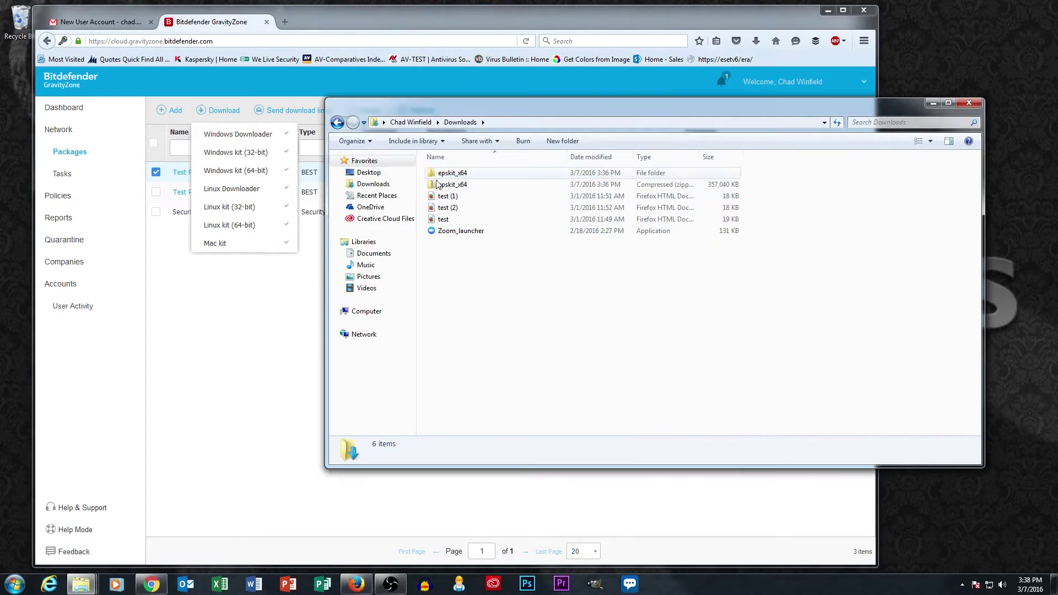
{"action": "left_click", "coordinate": [435, 187]}
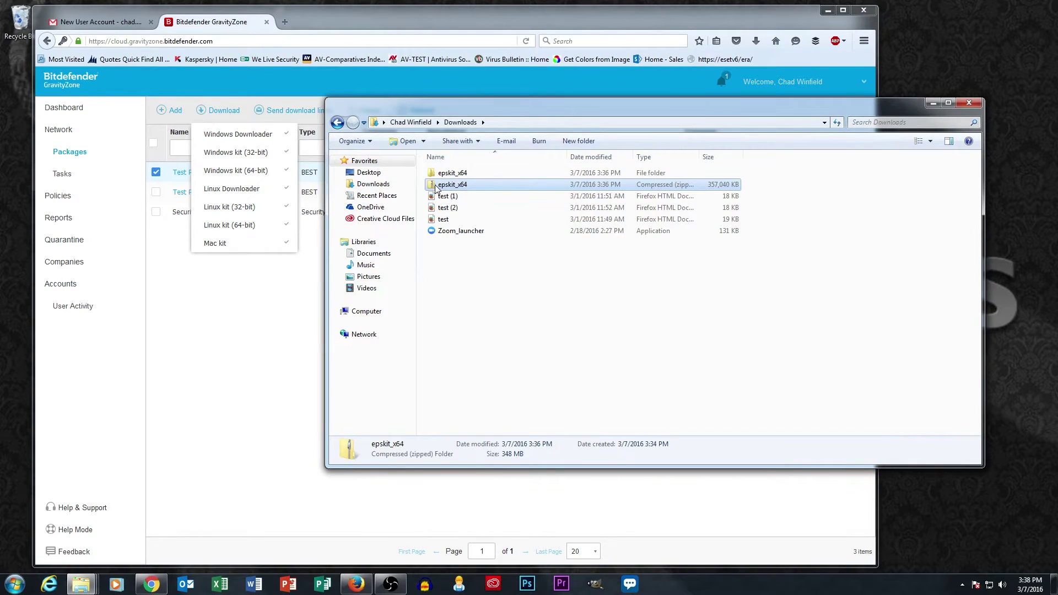
{"action": "left_click", "coordinate": [444, 176]}
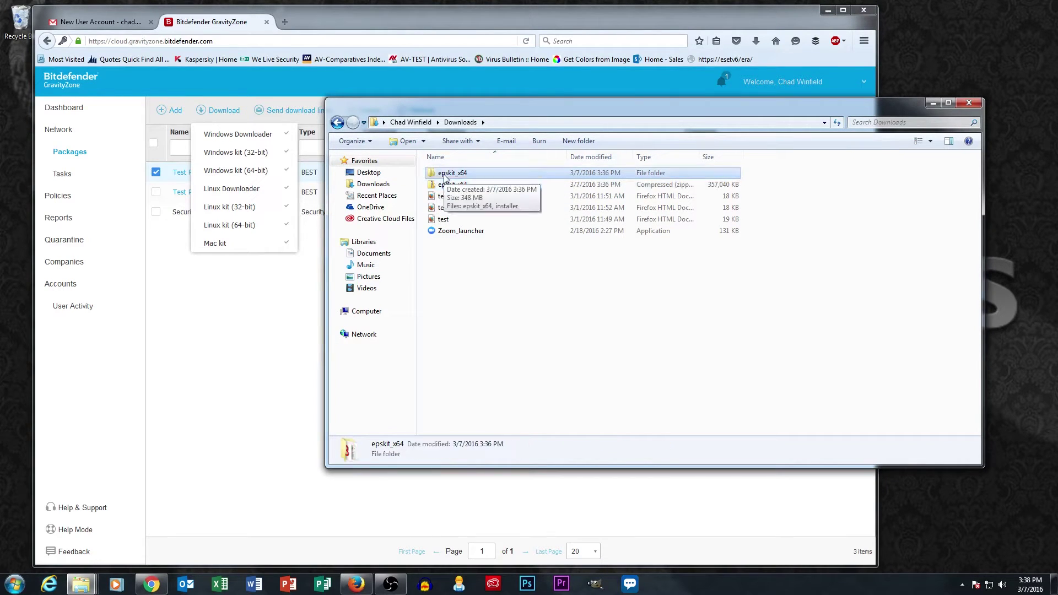
{"action": "double_click", "coordinate": [445, 175]}
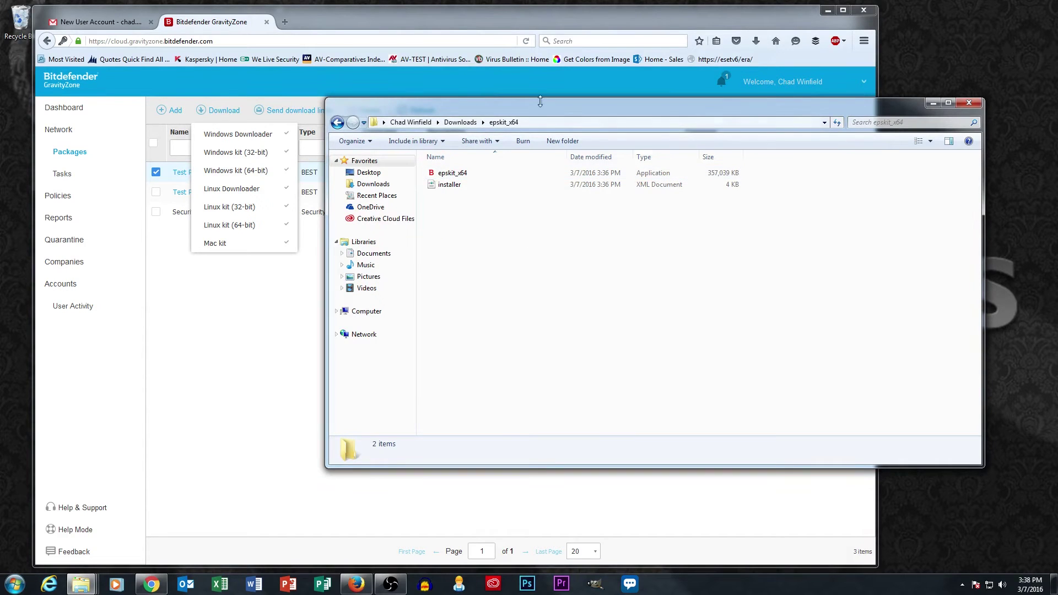
{"action": "left_click", "coordinate": [460, 174]}
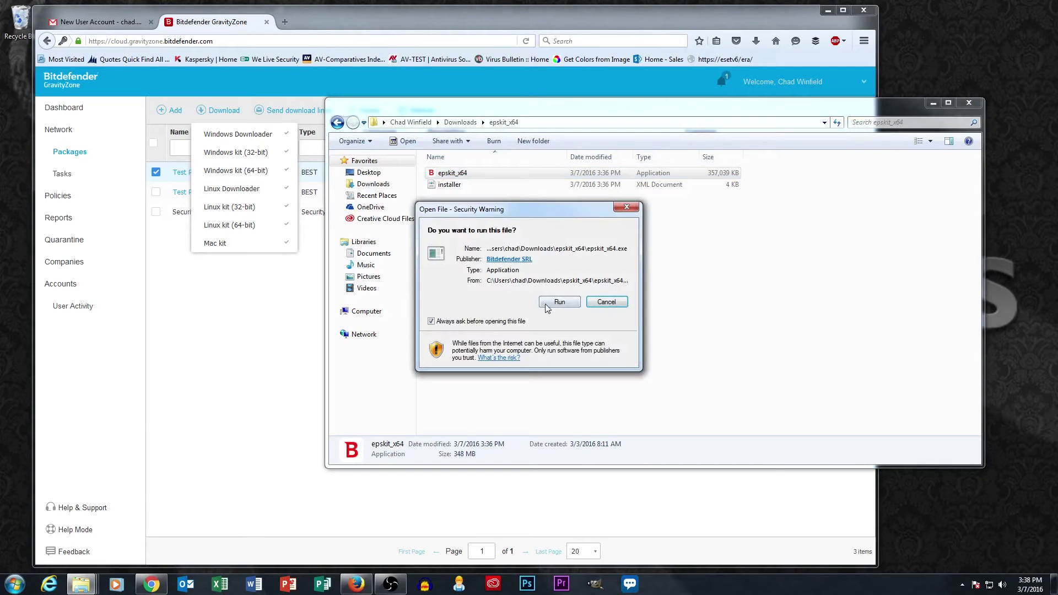
Allow epskit_x64.exe to run and close it once installation completes with 0 threats disinfected.
{"action": "left_click", "coordinate": [548, 304]}
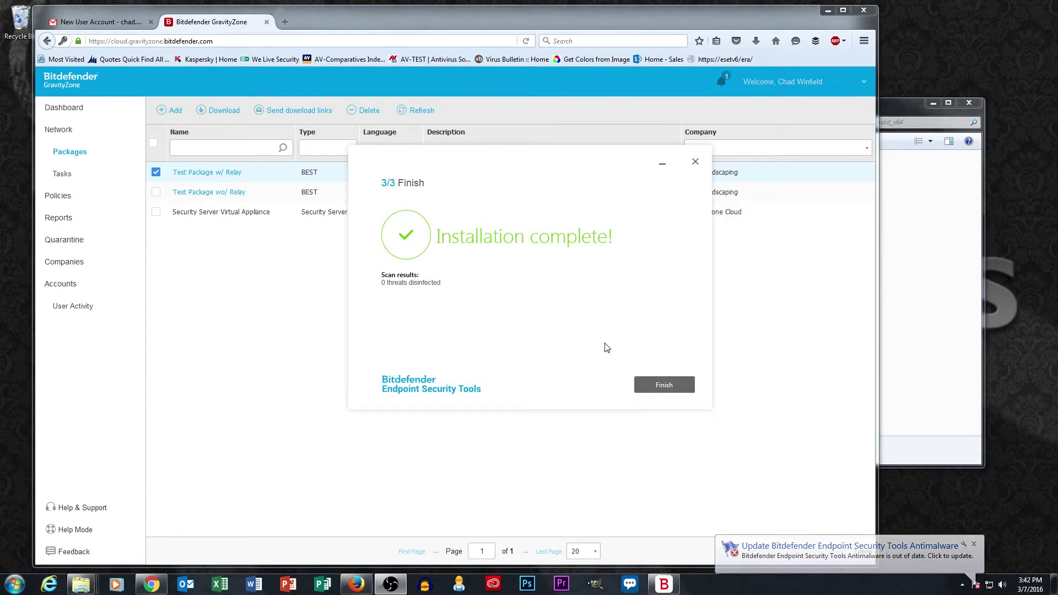
{"action": "left_click", "coordinate": [664, 387]}
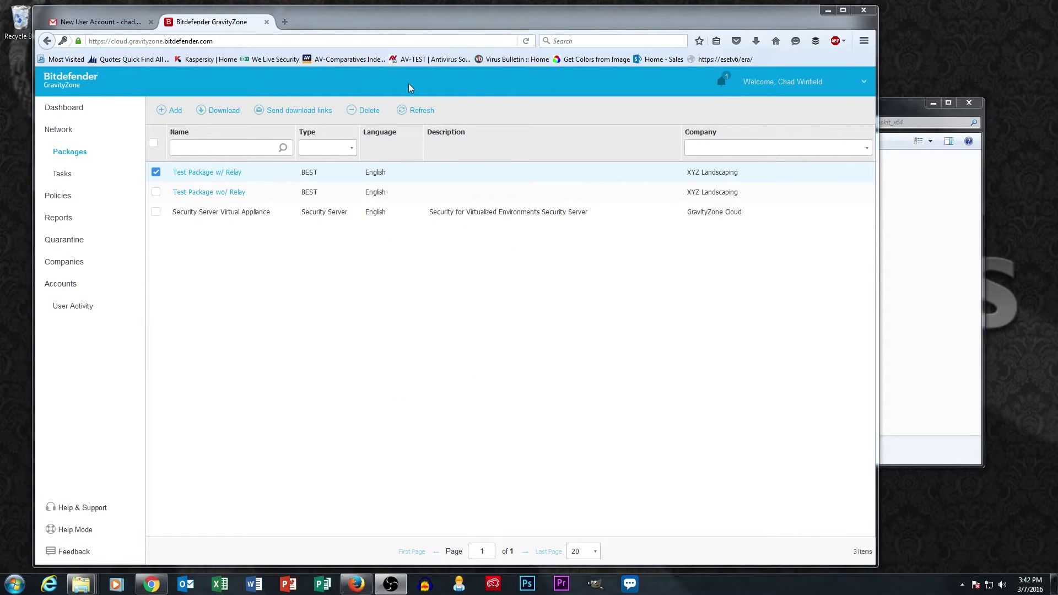
Open XYZ Landscaping's Computers and Groups folder under Companies and reload the list.
{"action": "left_click", "coordinate": [59, 139]}
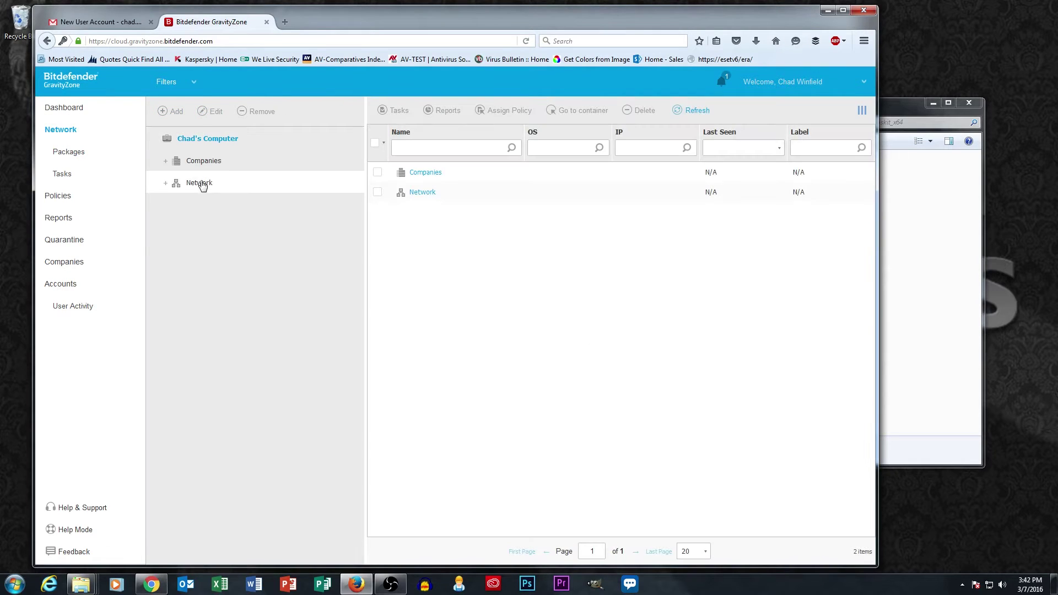
{"action": "left_click", "coordinate": [202, 163]}
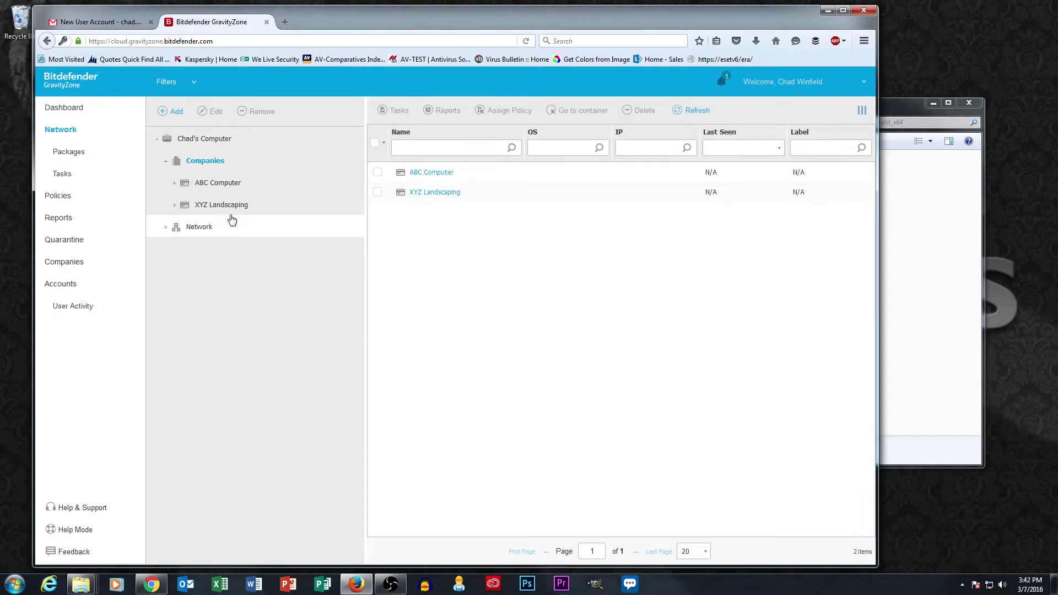
{"action": "left_click", "coordinate": [227, 209]}
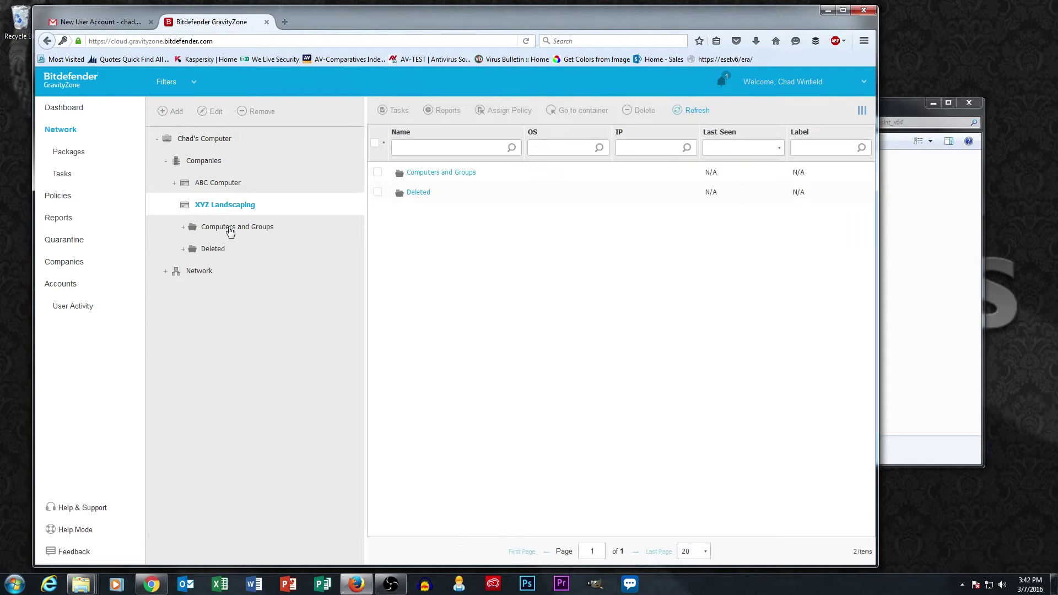
{"action": "left_click", "coordinate": [230, 230]}
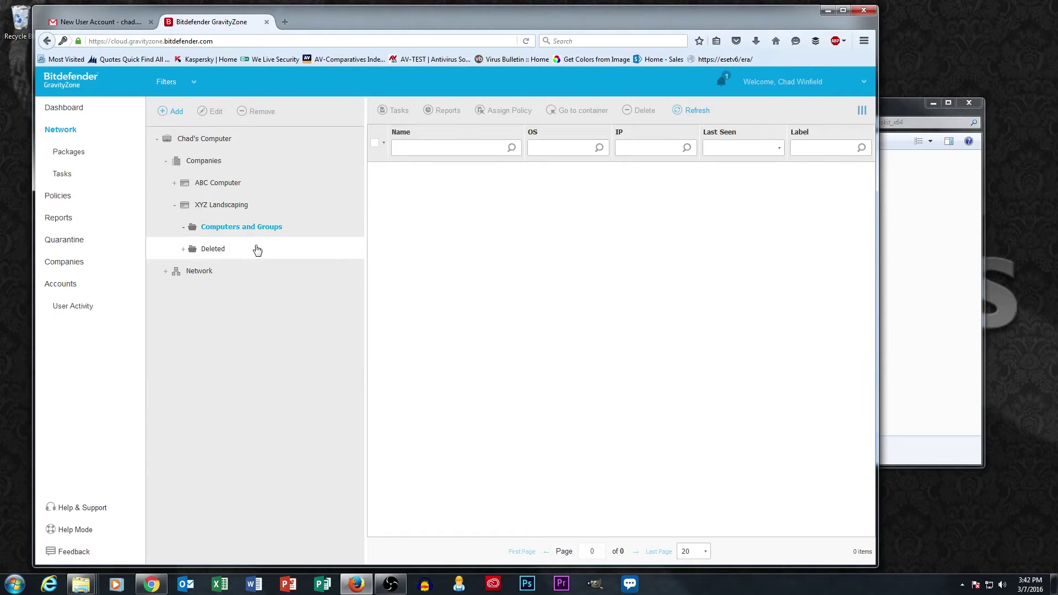
{"action": "left_click", "coordinate": [229, 212]}
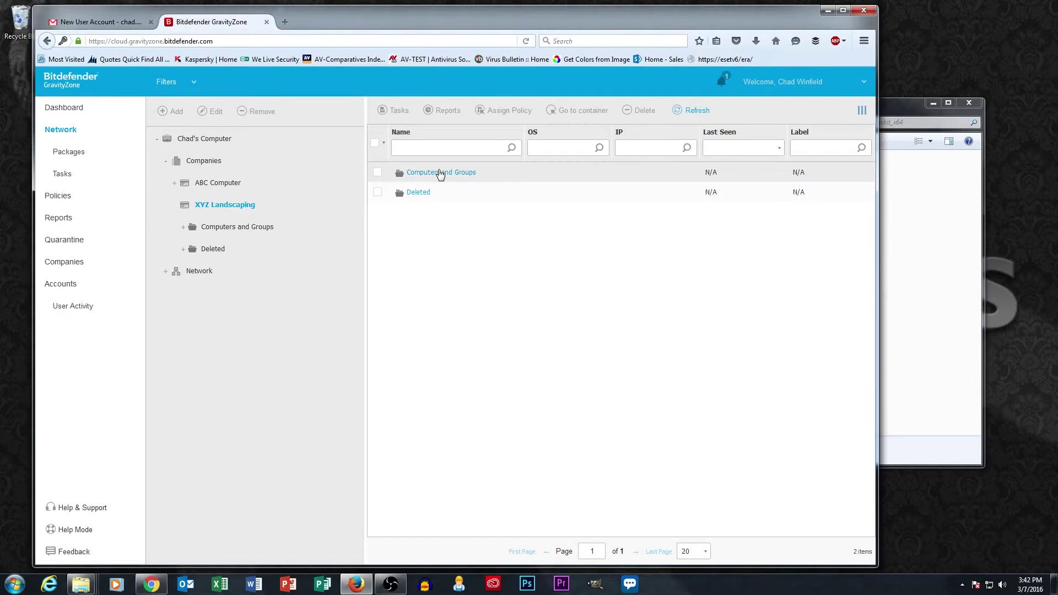
{"action": "left_click", "coordinate": [440, 172]}
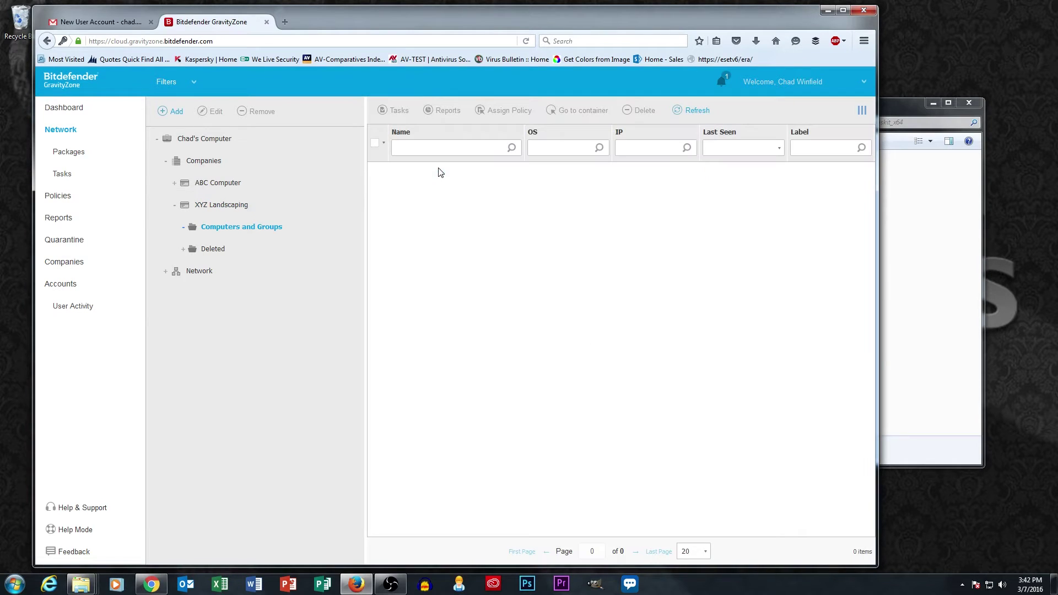
{"action": "left_click", "coordinate": [695, 112]}
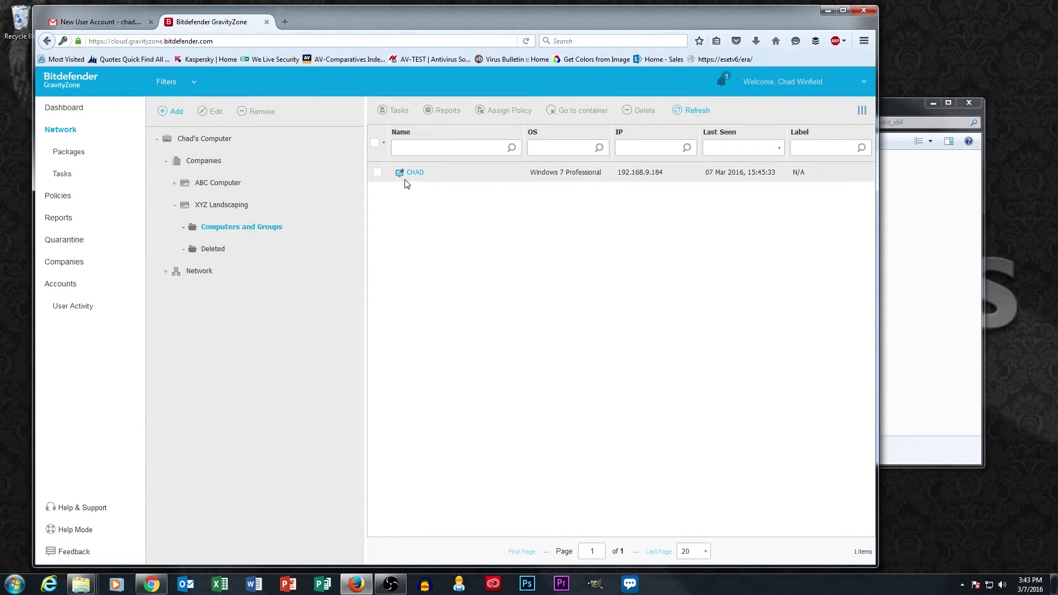
Check that CHAD is a managed Endpoint Security Relay, online with no issues.
{"action": "mouse_move", "coordinate": [401, 180]}
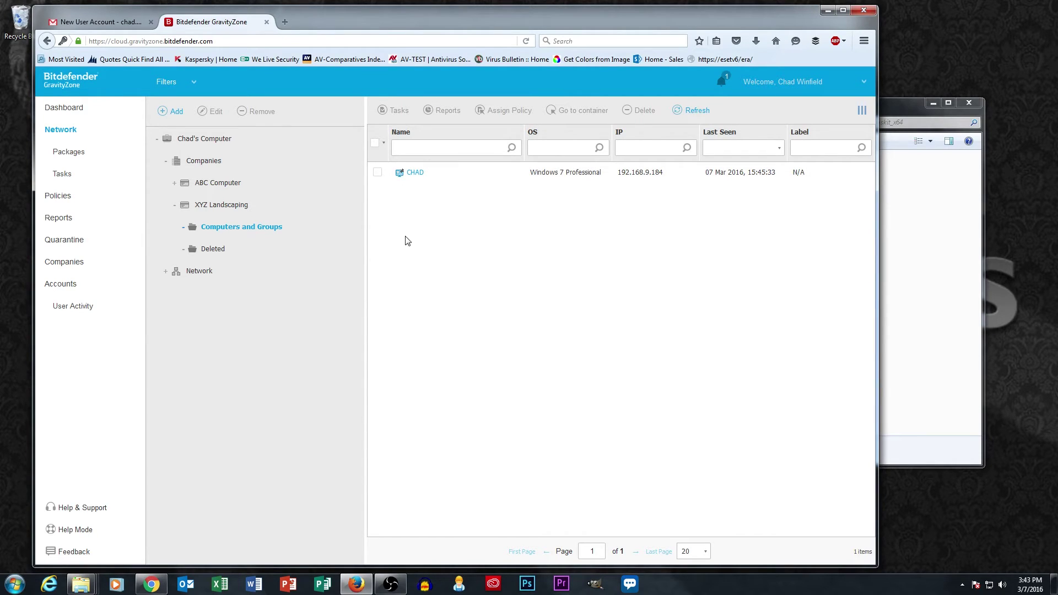
Start a Network Discovery task on the CHAD computer and confirm it.
{"action": "left_click", "coordinate": [378, 174]}
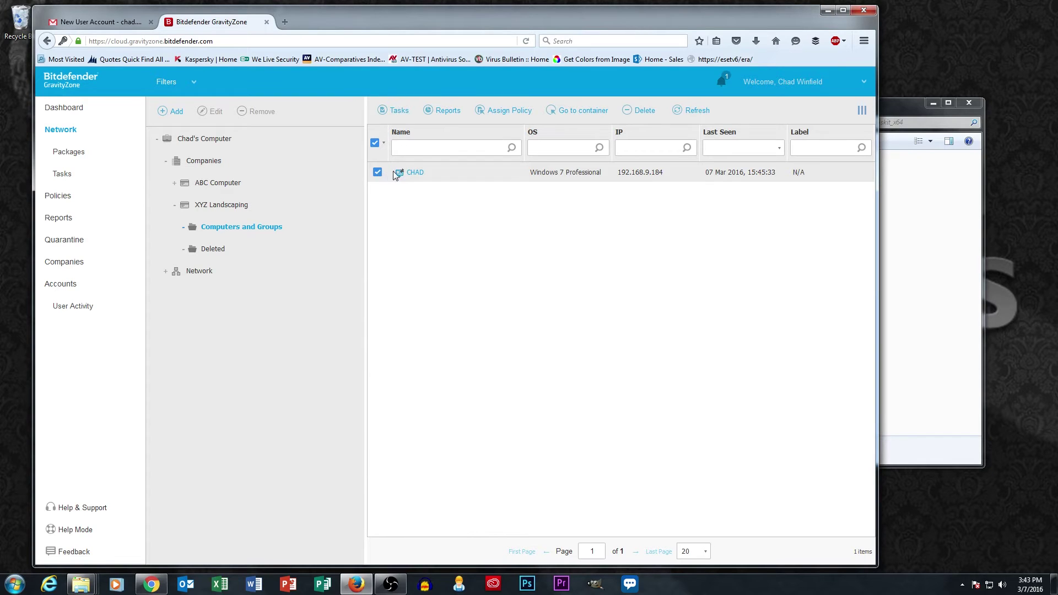
{"action": "left_click", "coordinate": [393, 112]}
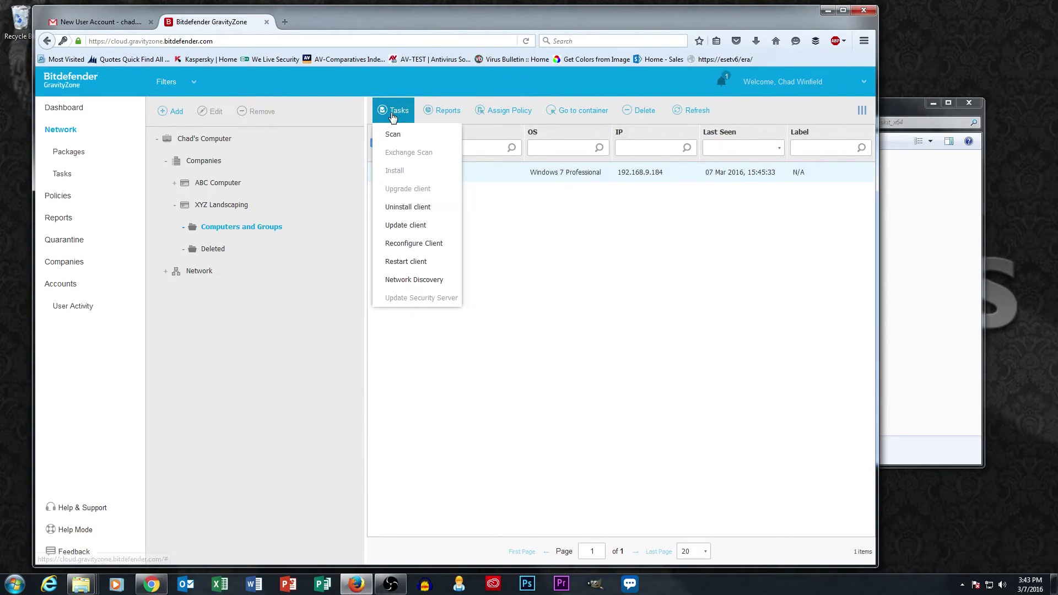
{"action": "left_click", "coordinate": [415, 280]}
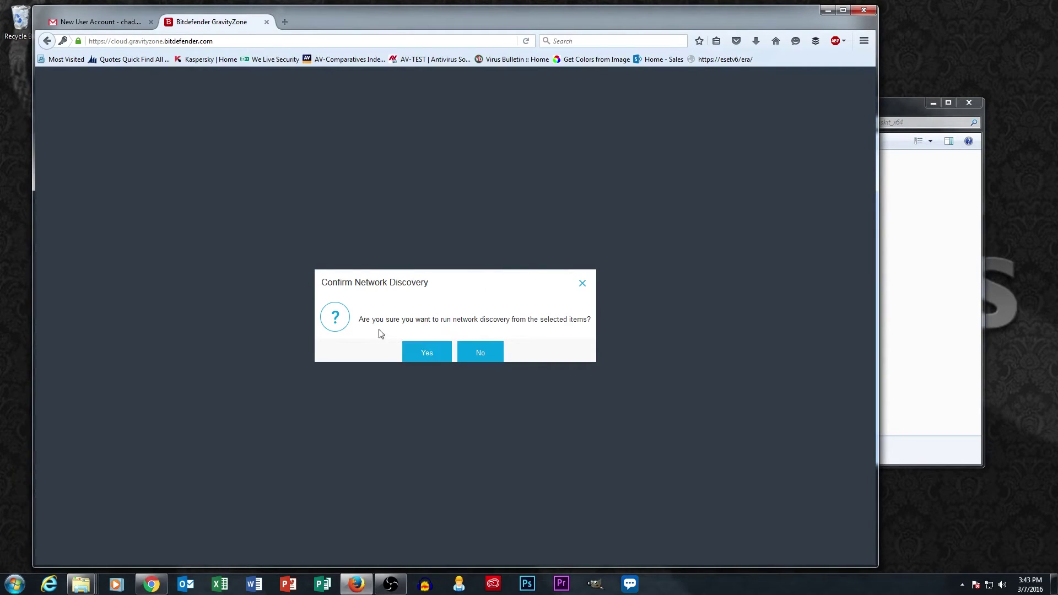
{"action": "left_click", "coordinate": [433, 353]}
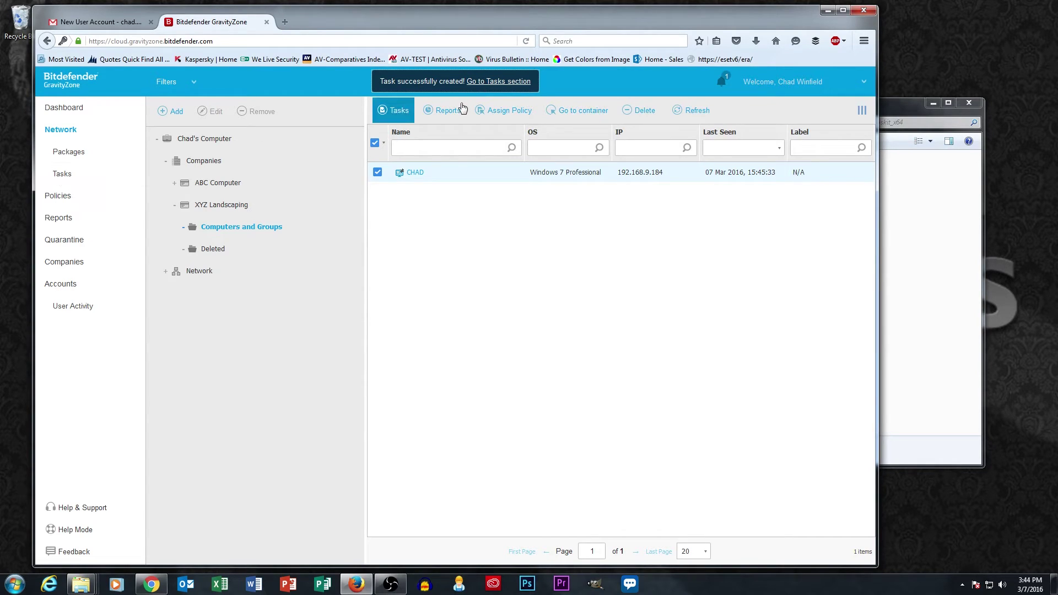
View the new Network Discovery task, refresh its status four times, then return to Network.
{"action": "left_click", "coordinate": [517, 82]}
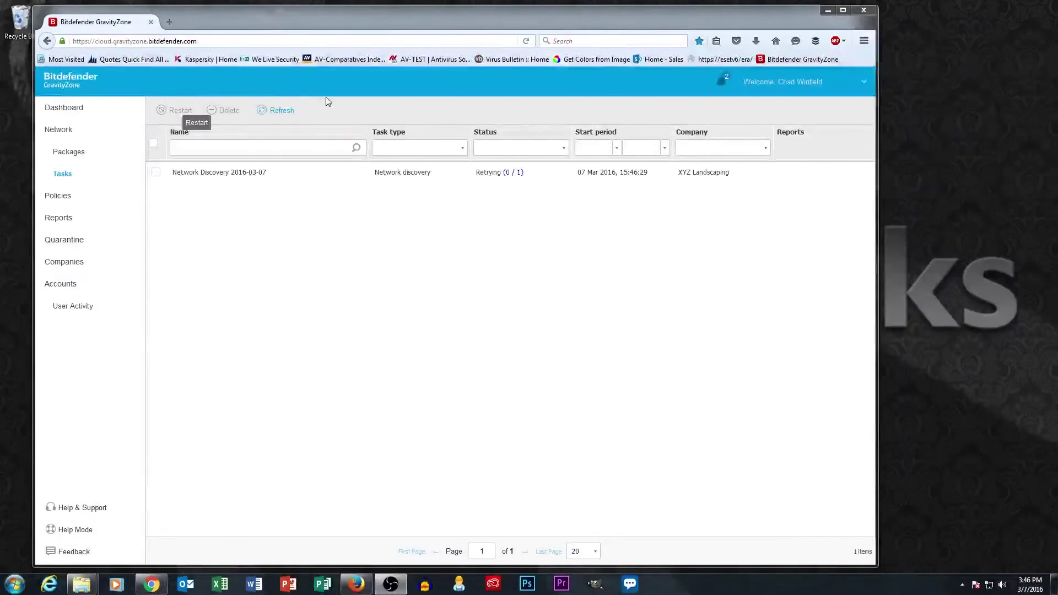
{"action": "left_click", "coordinate": [269, 113]}
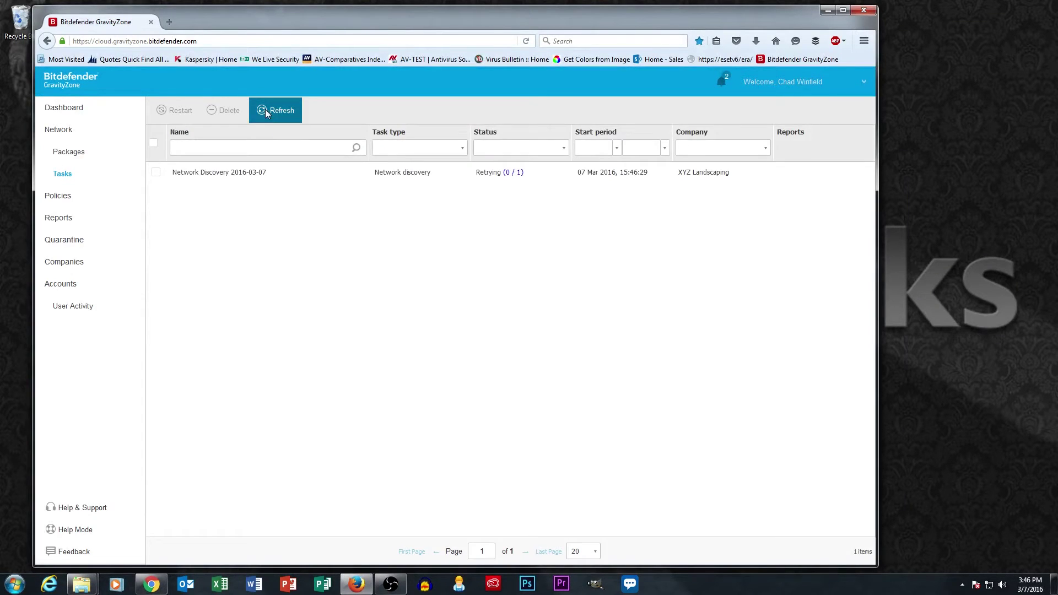
{"action": "left_click", "coordinate": [267, 110]}
{"action": "left_click", "coordinate": [274, 111]}
{"action": "left_click", "coordinate": [275, 110]}
{"action": "left_click", "coordinate": [55, 137]}
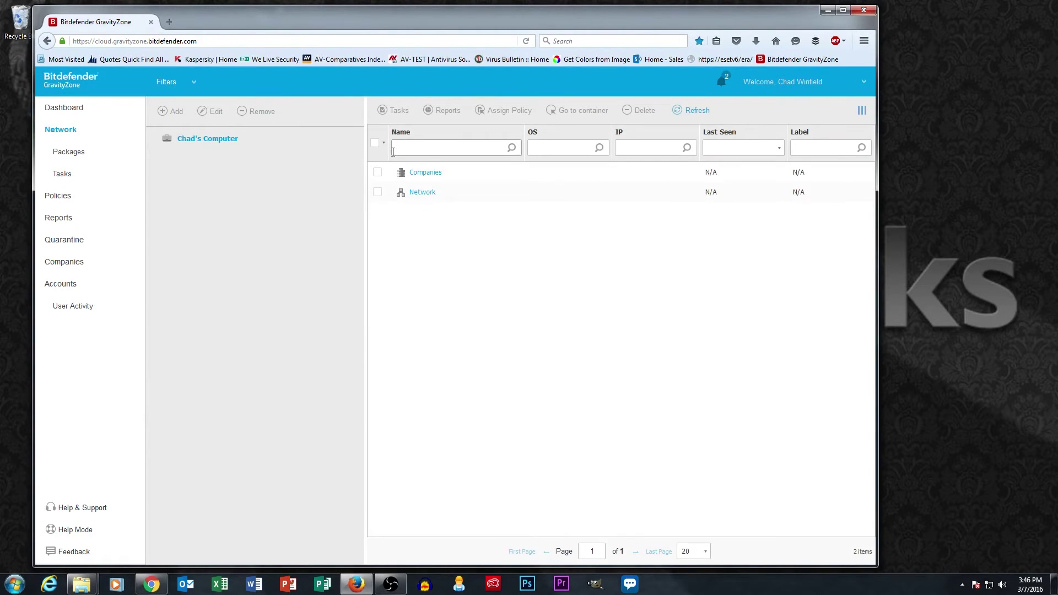
Expand Companies > XYZ Landscaping and list the 21 discovered computers in Computers and Groups.
{"action": "left_click", "coordinate": [203, 163]}
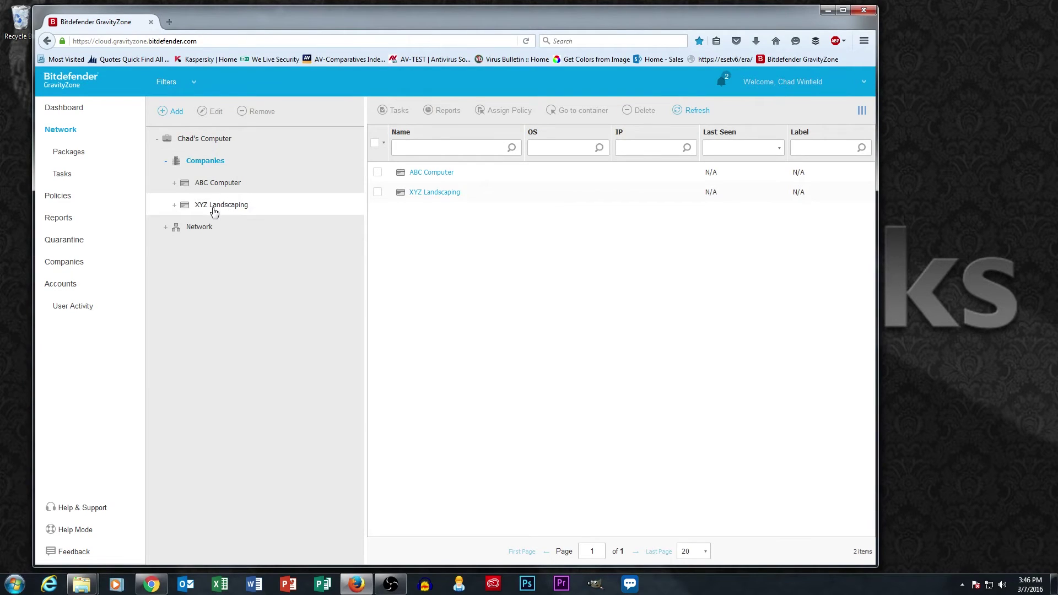
{"action": "left_click", "coordinate": [214, 212]}
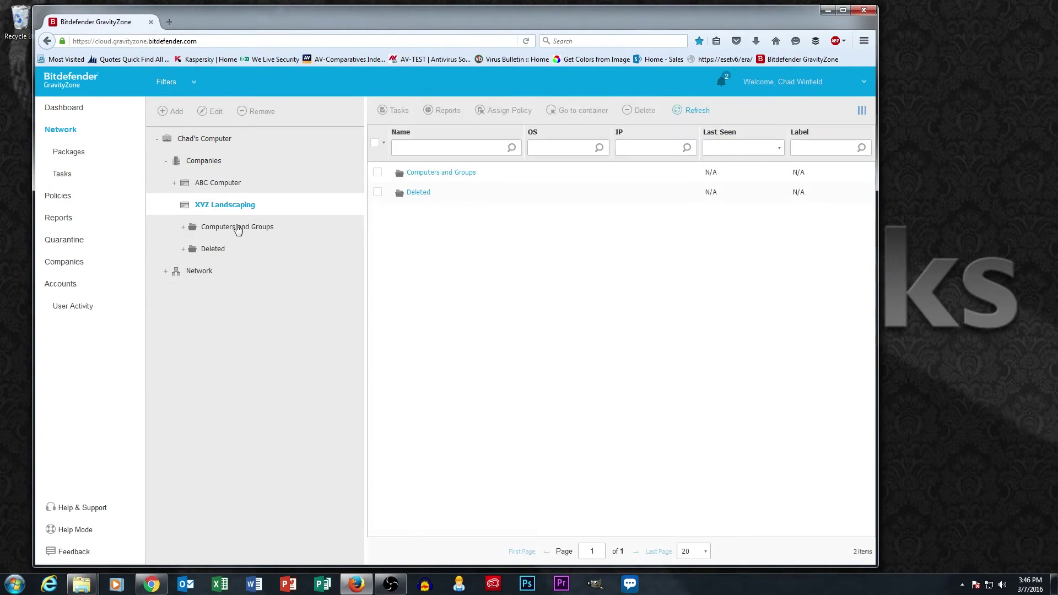
{"action": "left_click", "coordinate": [239, 229]}
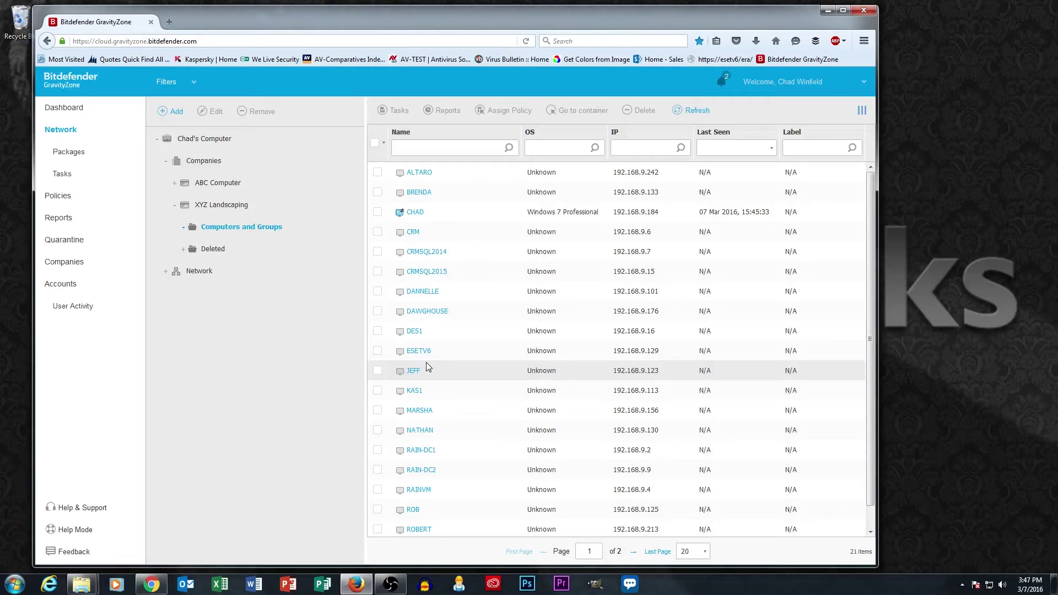
Select JEFF, choose Install from Tasks, and begin entering the admin username.
{"action": "left_click", "coordinate": [378, 371]}
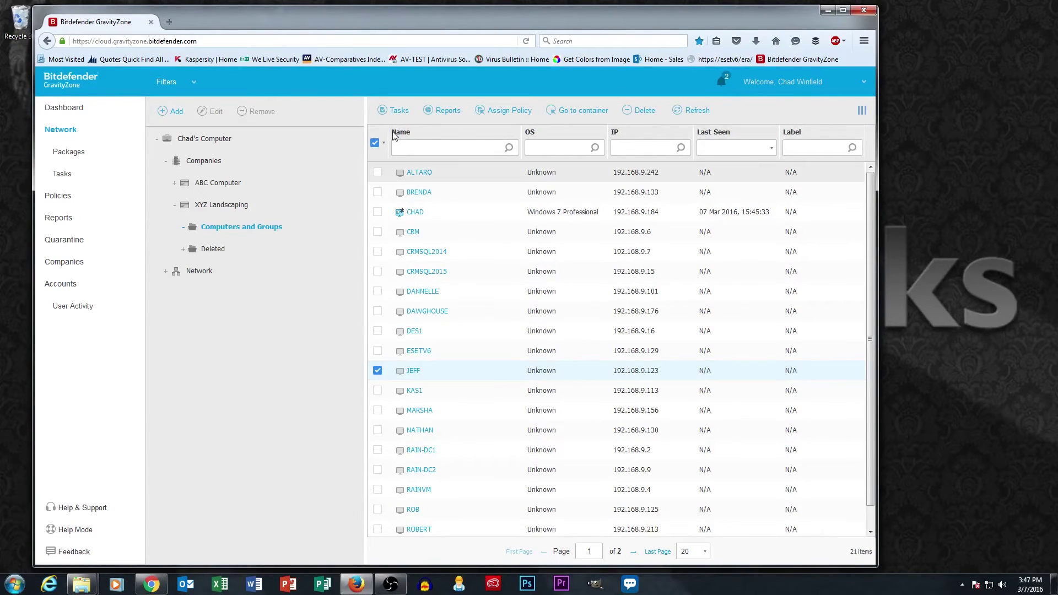
{"action": "left_click", "coordinate": [393, 111]}
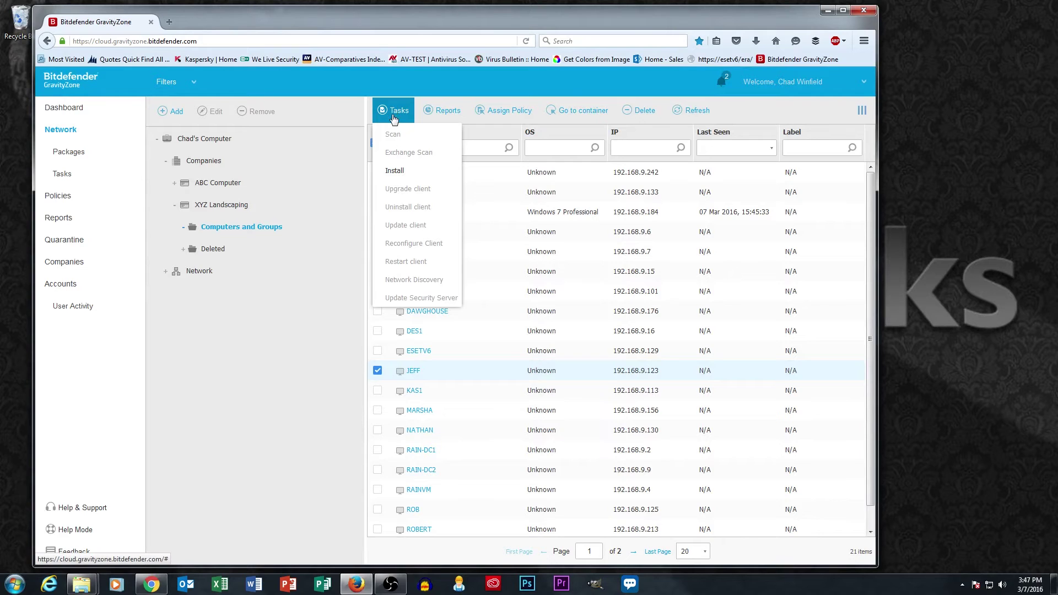
{"action": "left_click", "coordinate": [394, 172]}
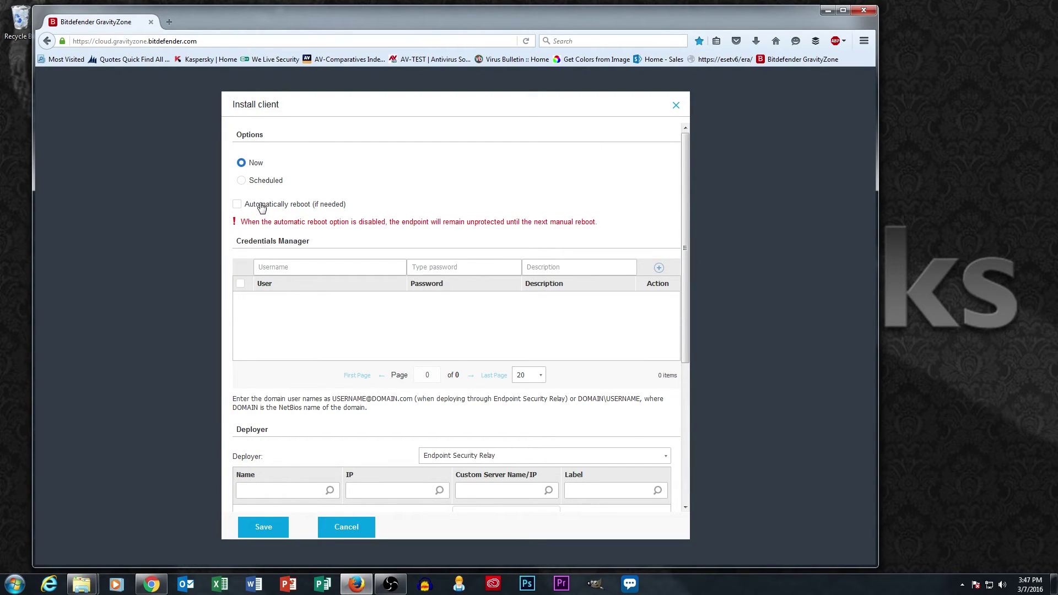
{"action": "left_click", "coordinate": [269, 269]}
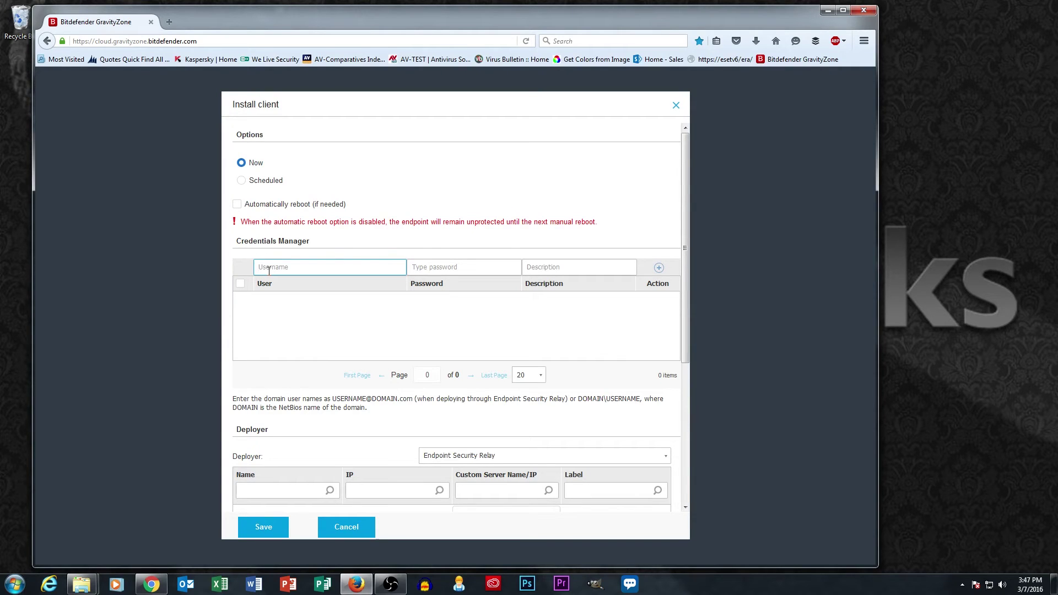
Add the domain admin username and password to the Credentials Manager list.
{"action": "type", "text": "rain\\rainadmin"}
{"action": "left_click", "coordinate": [515, 270]}
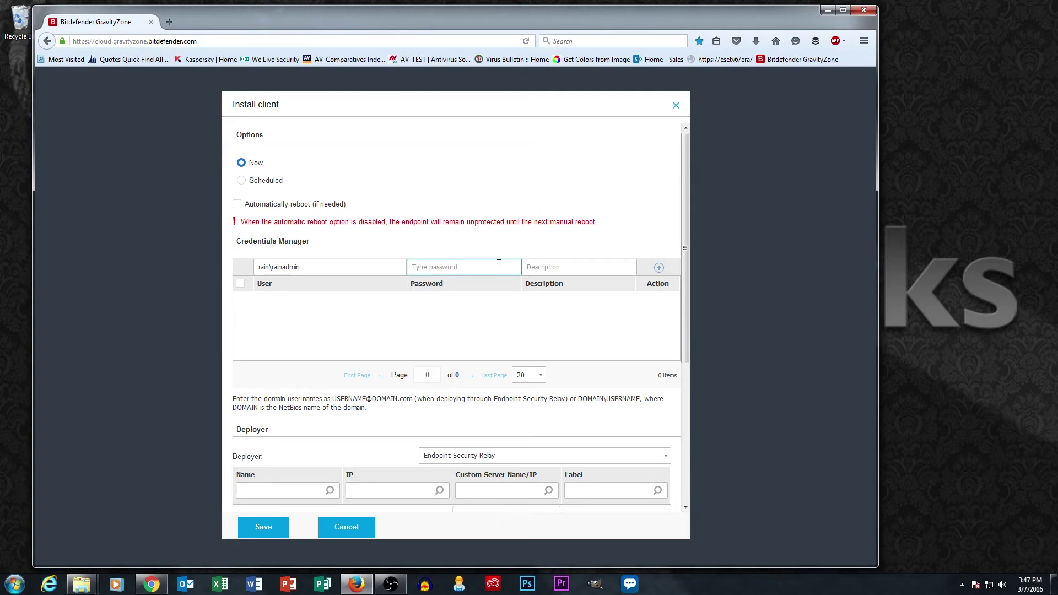
{"action": "type", "text": "•••••••••"}
{"action": "left_click", "coordinate": [660, 268]}
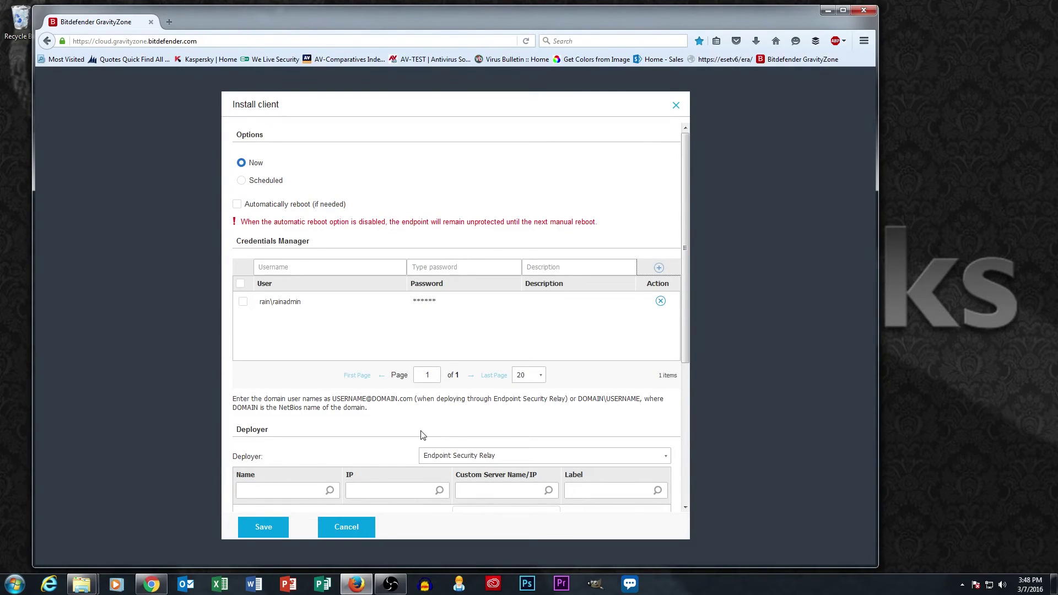
{"action": "scroll", "coordinate": [422, 435], "scroll_direction": "down", "scroll_amount": 3}
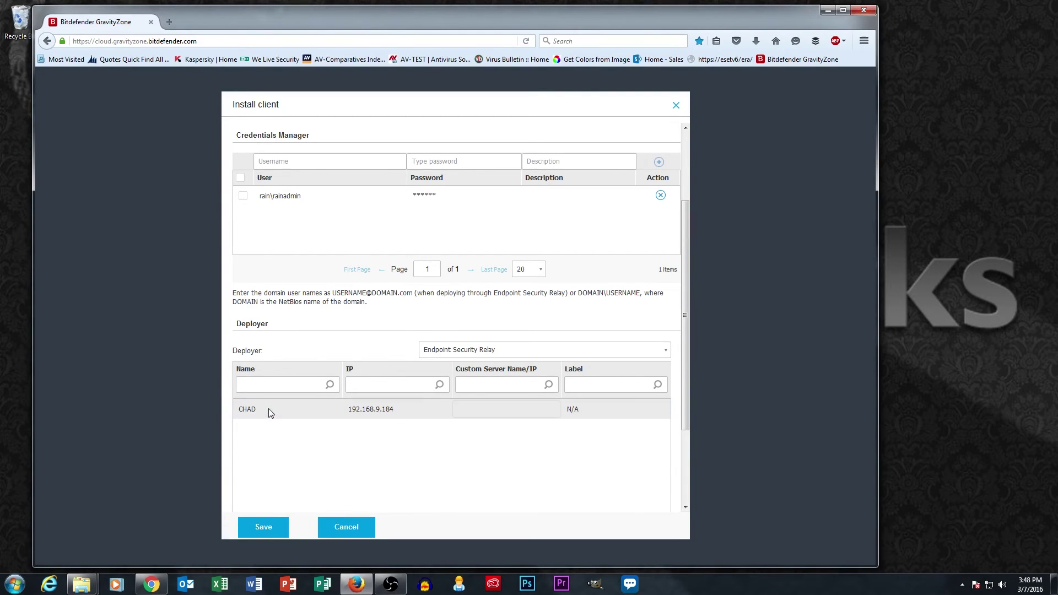
Deploy from relay CHAD and choose the Test Package wo/ Relay install package.
{"action": "left_click", "coordinate": [267, 409]}
{"action": "left_click", "coordinate": [265, 526]}
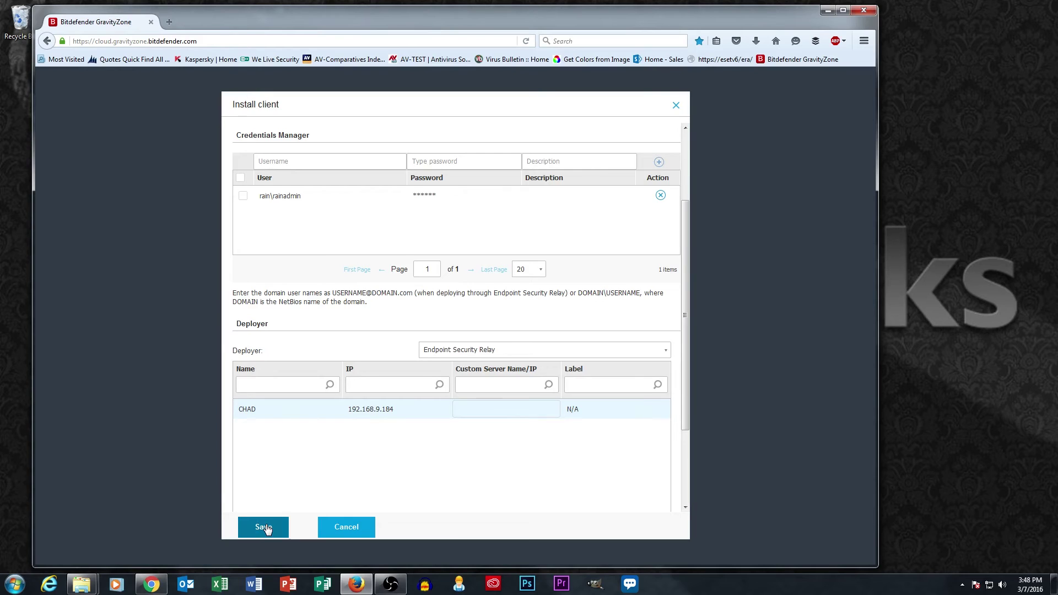
{"action": "left_click", "coordinate": [338, 478]}
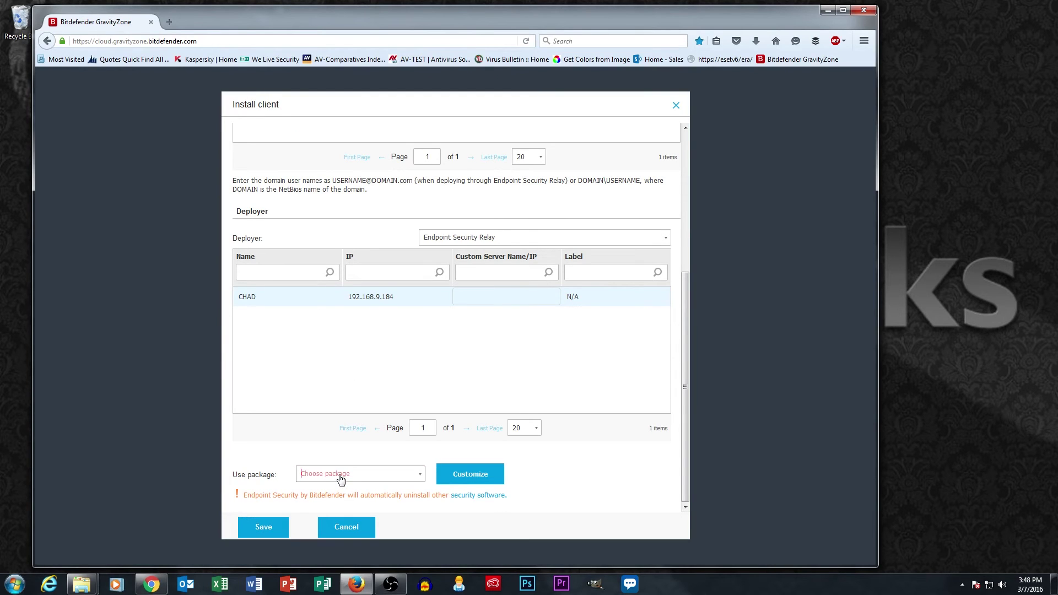
{"action": "left_click", "coordinate": [422, 479]}
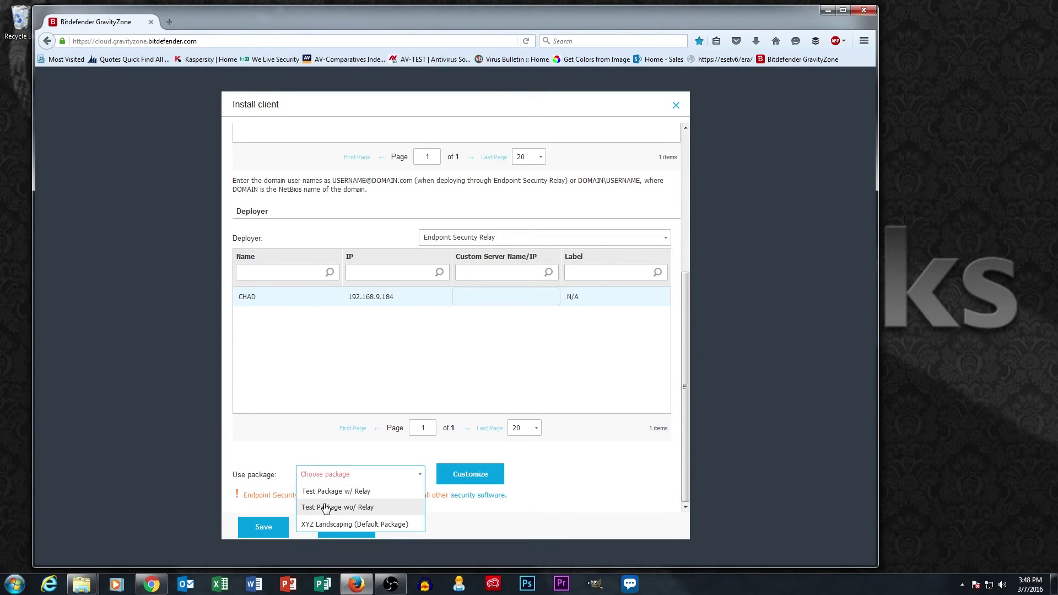
{"action": "left_click", "coordinate": [325, 509]}
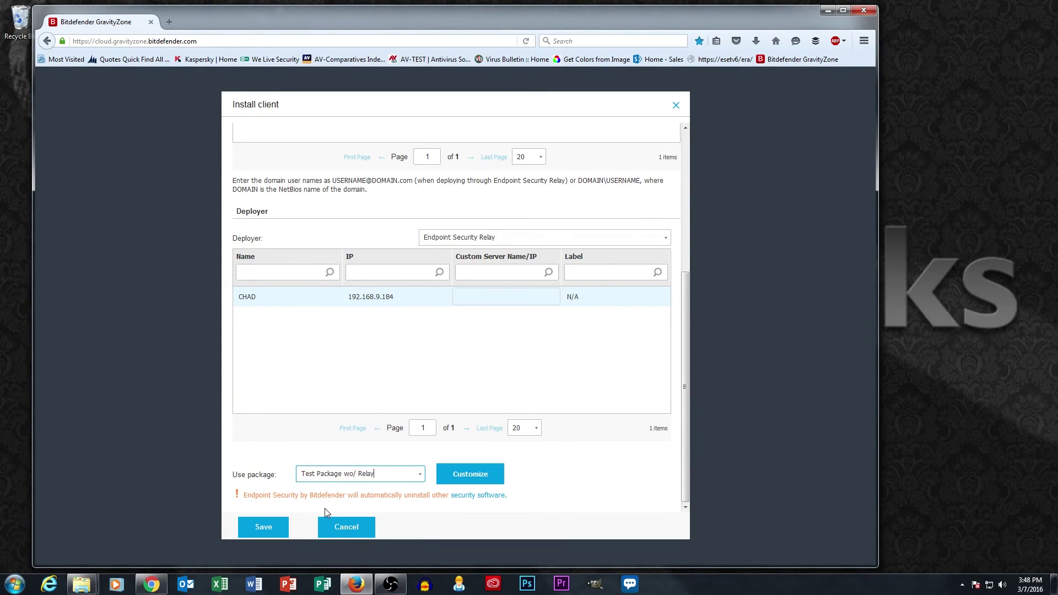
Open the incompatible security software support article in a new tab and scroll to its vendor table.
{"action": "right_click", "coordinate": [483, 501]}
{"action": "left_click", "coordinate": [543, 396]}
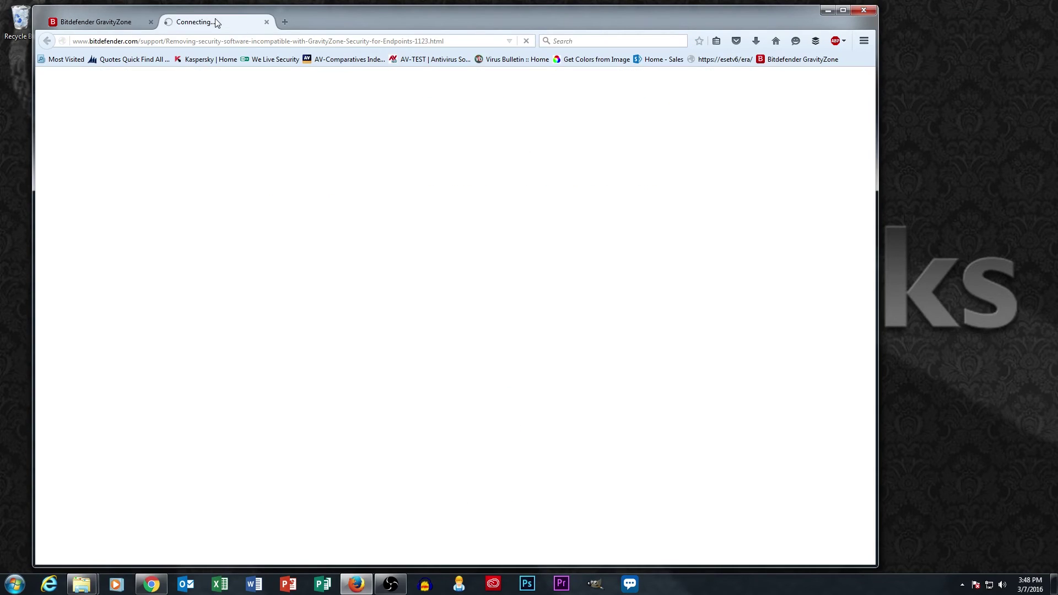
{"action": "left_click", "coordinate": [199, 21]}
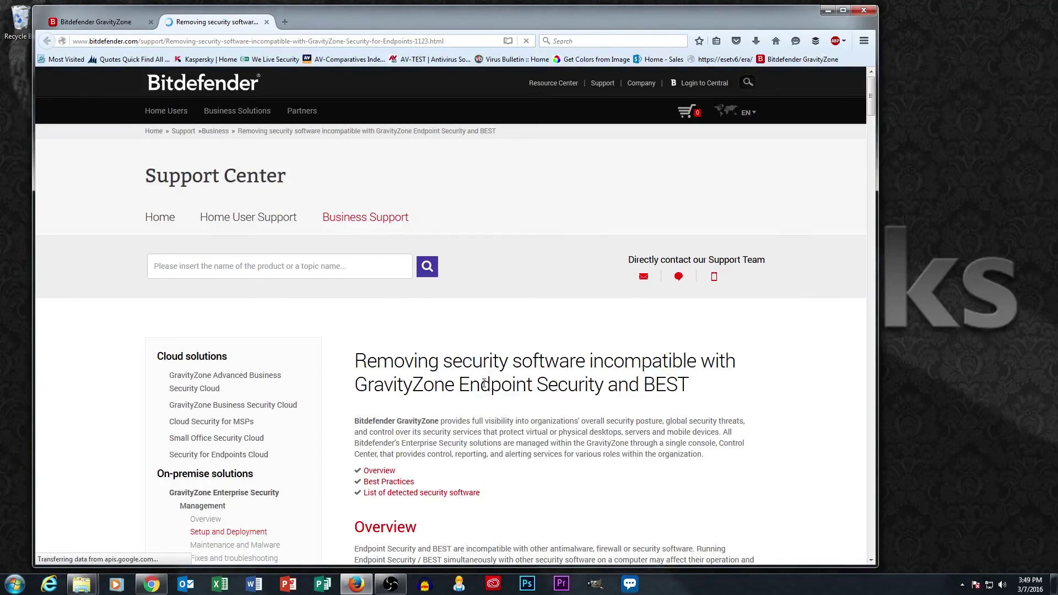
{"action": "scroll", "coordinate": [484, 383], "scroll_direction": "down", "scroll_amount": 6}
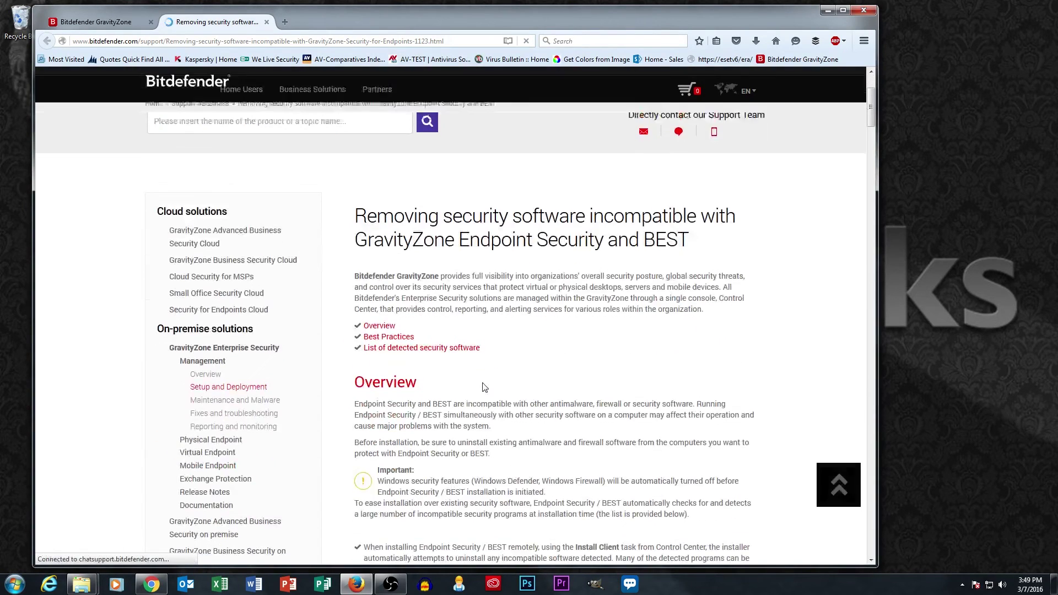
{"action": "scroll", "coordinate": [484, 383], "scroll_direction": "down", "scroll_amount": 10}
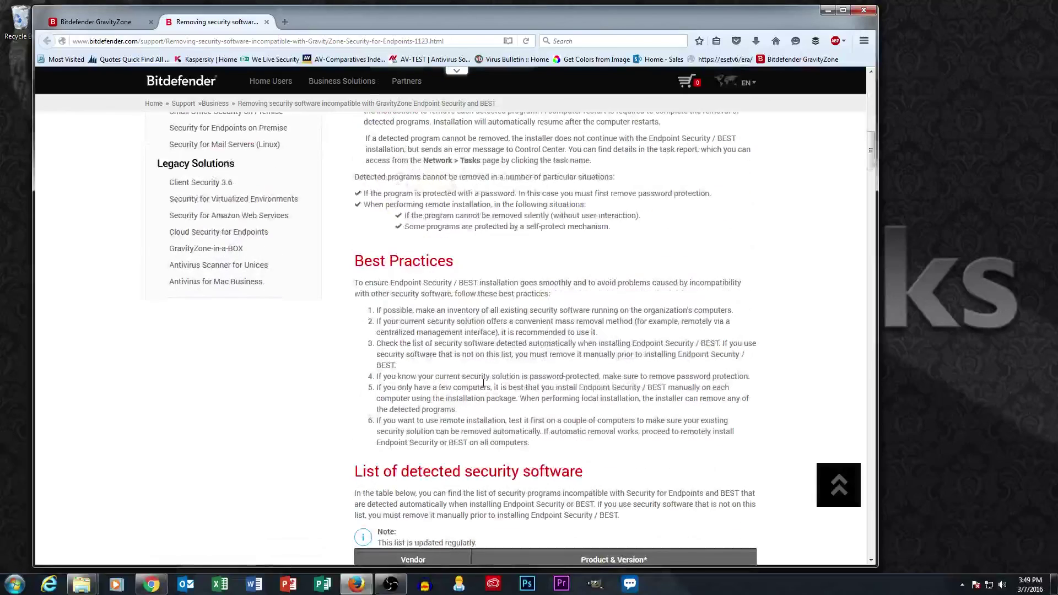
{"action": "scroll", "coordinate": [483, 383], "scroll_direction": "down", "scroll_amount": 3}
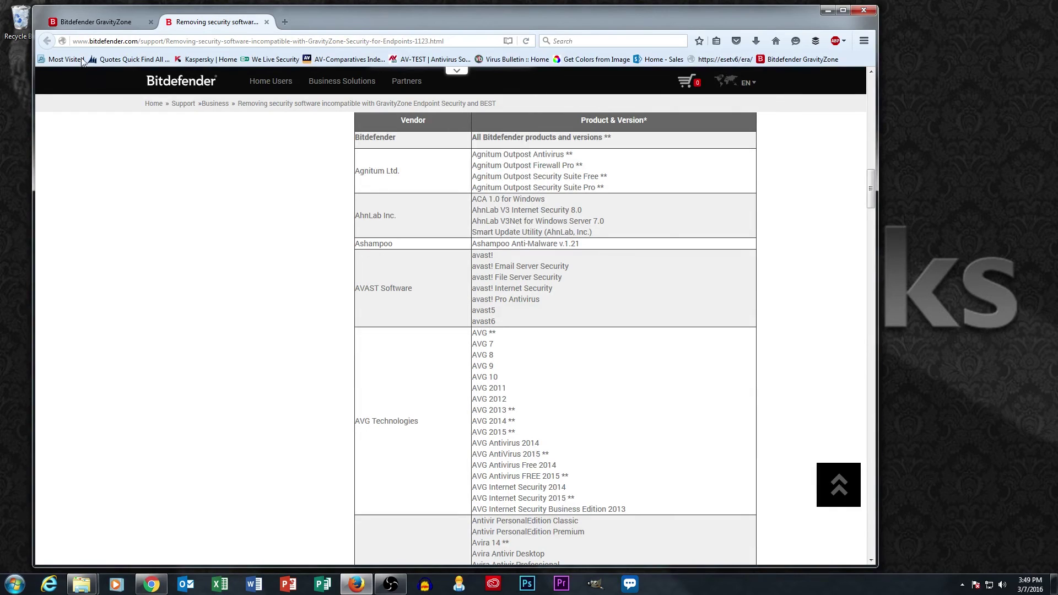
Back in GravityZone, select the domain credentials and save JEFF's install task.
{"action": "left_click", "coordinate": [91, 25]}
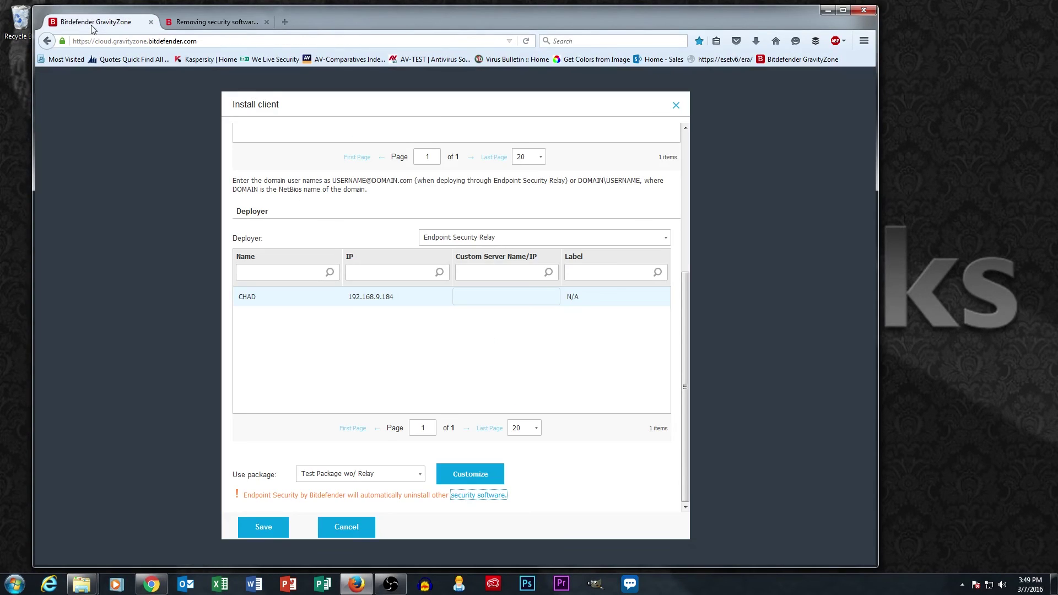
{"action": "left_click", "coordinate": [261, 528]}
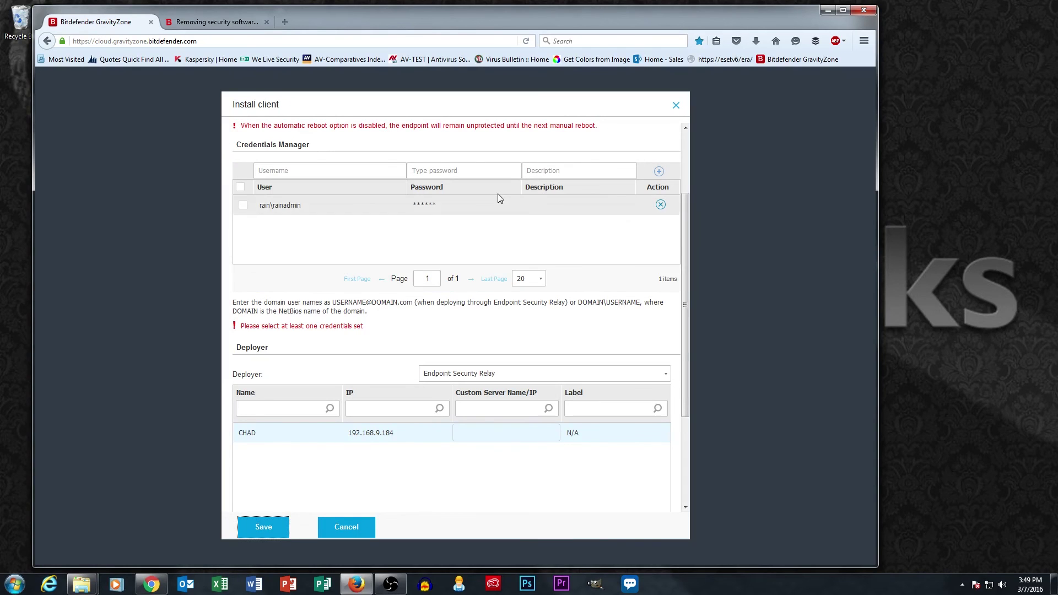
{"action": "left_click", "coordinate": [243, 206]}
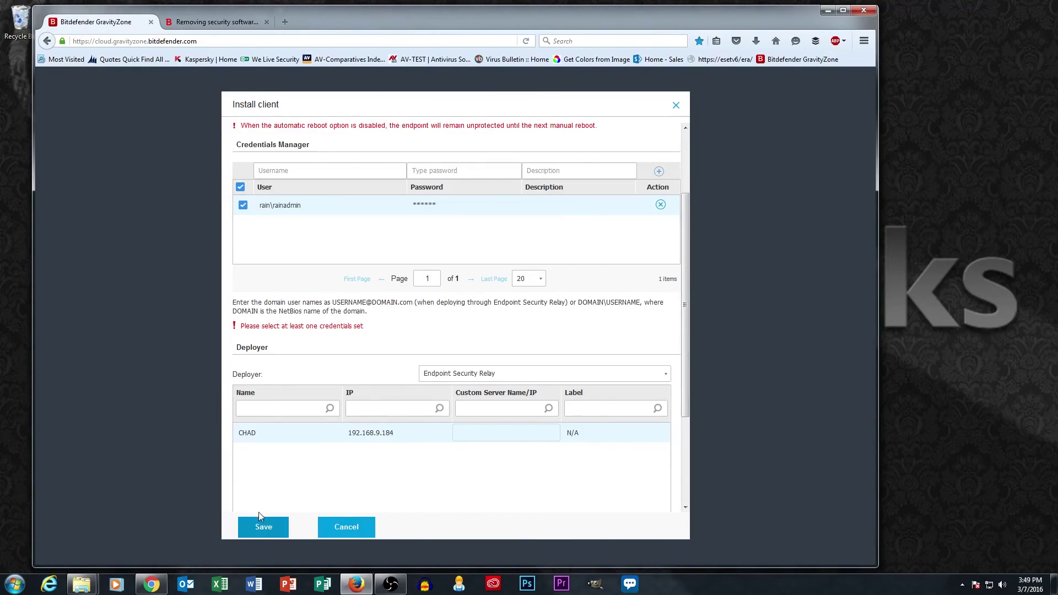
{"action": "left_click", "coordinate": [264, 527]}
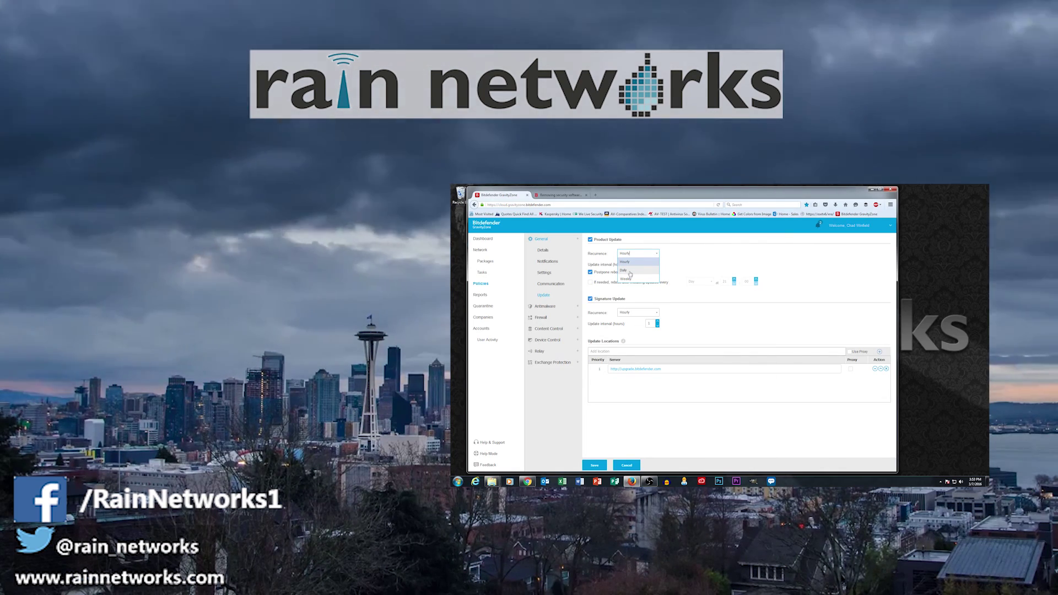
Keep Hourly recurrence and expand Antimalware to show the On-Access settings.
{"action": "left_click", "coordinate": [687, 247]}
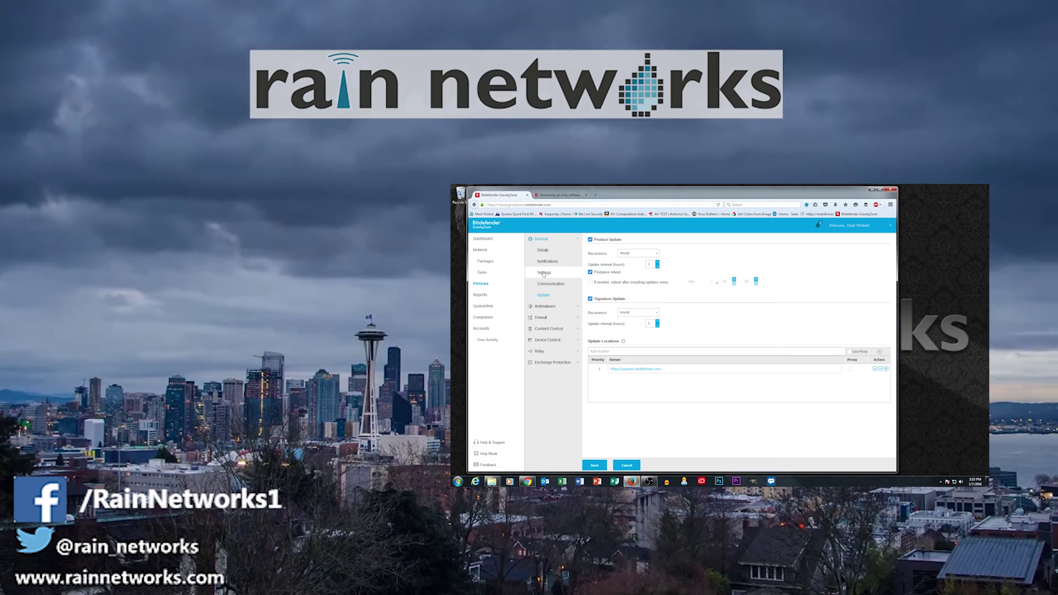
{"action": "left_click", "coordinate": [545, 306]}
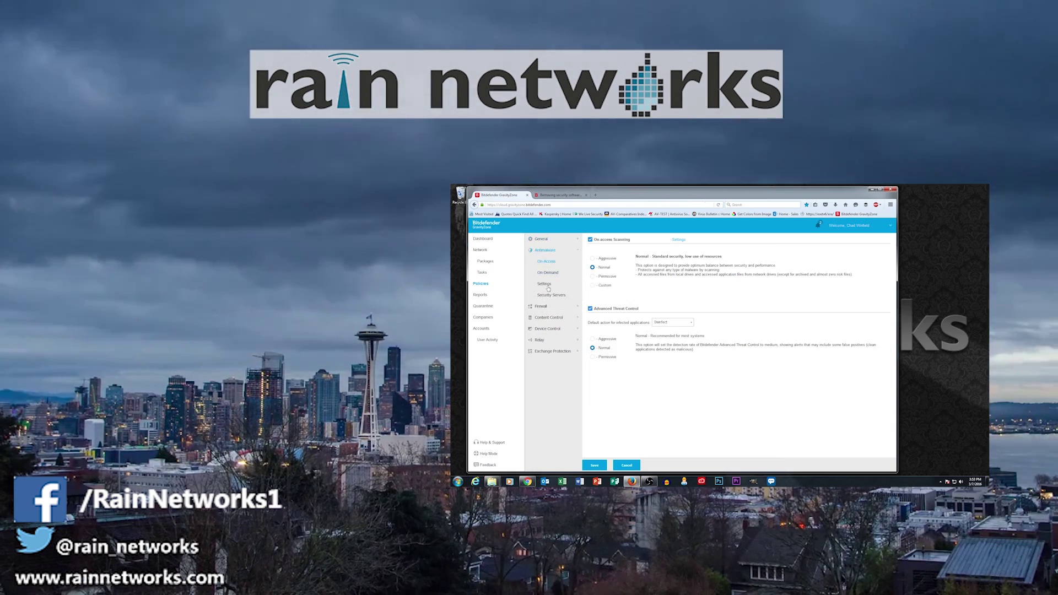